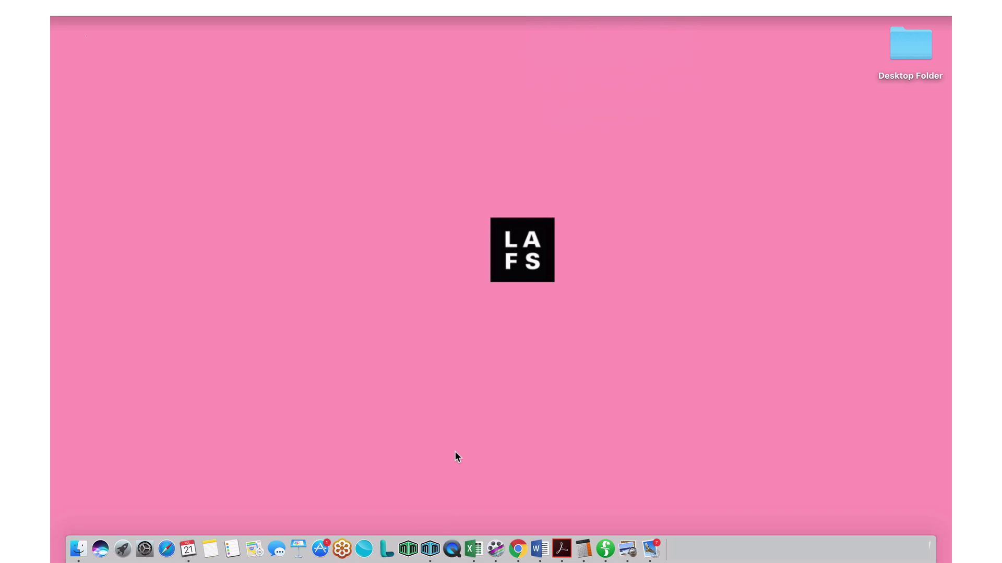
# Launch Movie Magic Scheduling from the Dock and bring up its File menu.
pyautogui.click(430, 548)
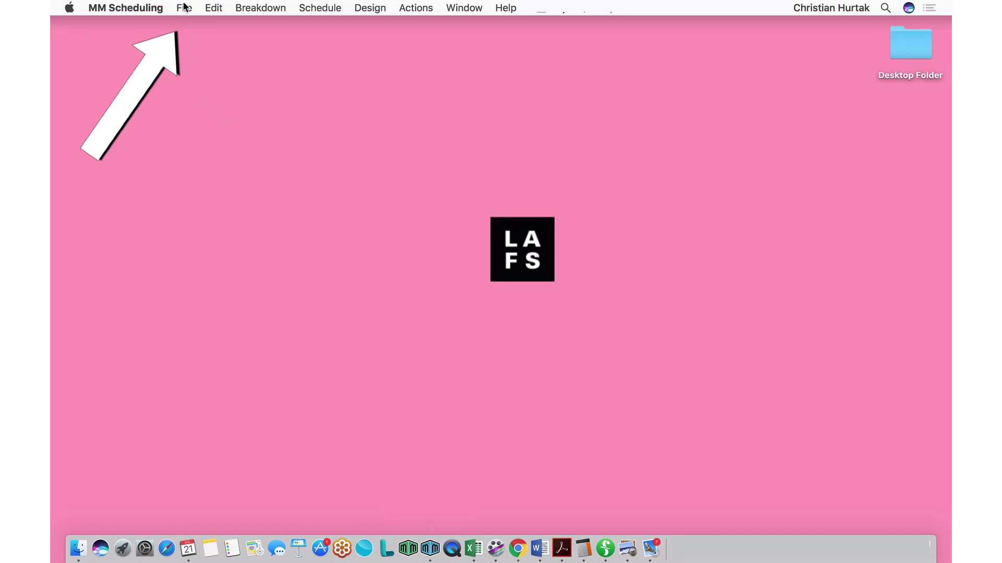
pyautogui.click(184, 7)
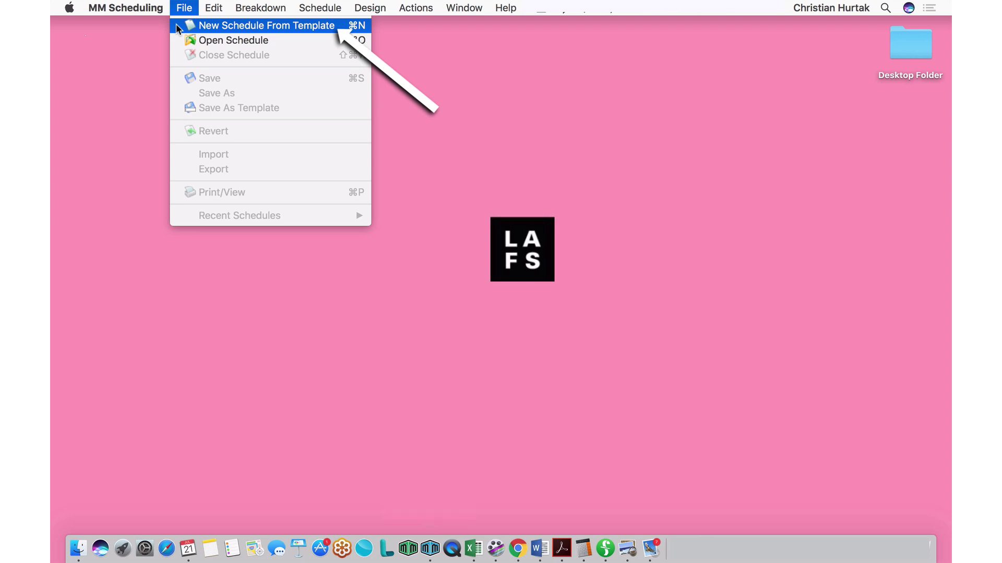
# Look over the Templates folder via New Schedule From Template, then cancel back to the desktop.
pyautogui.click(177, 29)
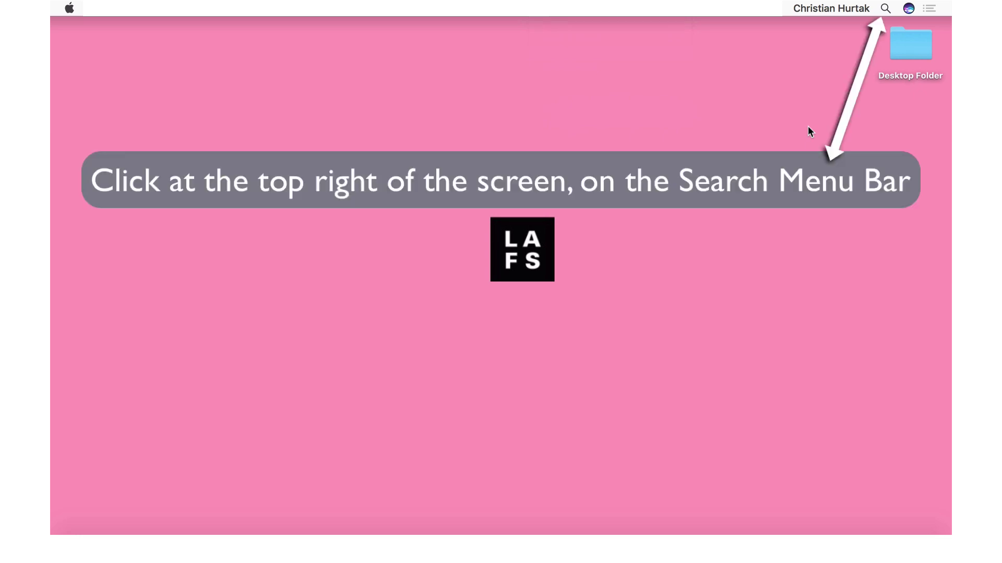
# Search Spotlight for 'MMData Folder' and preview the MMData folder's three subfolders.
pyautogui.click(886, 8)
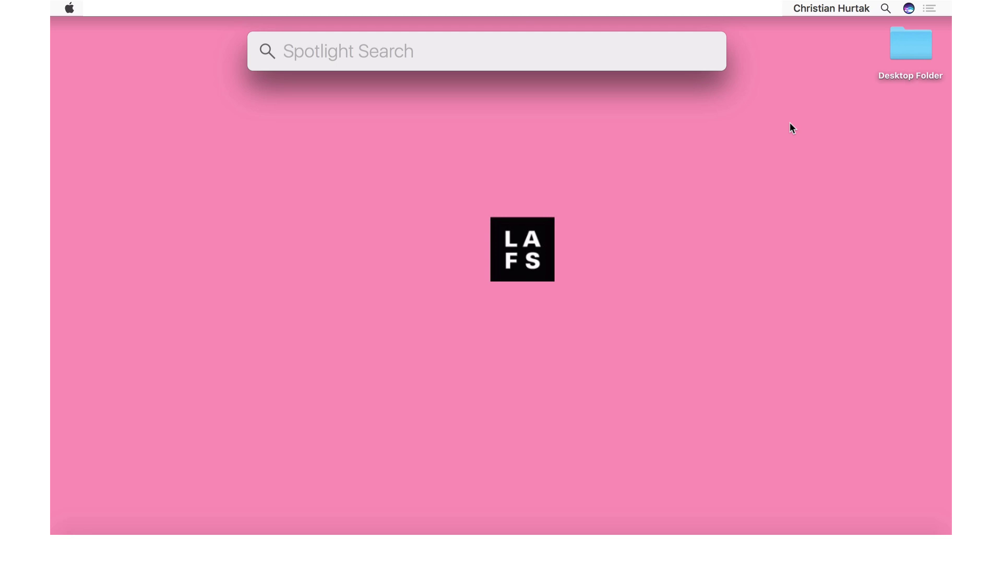
pyautogui.write('MM')
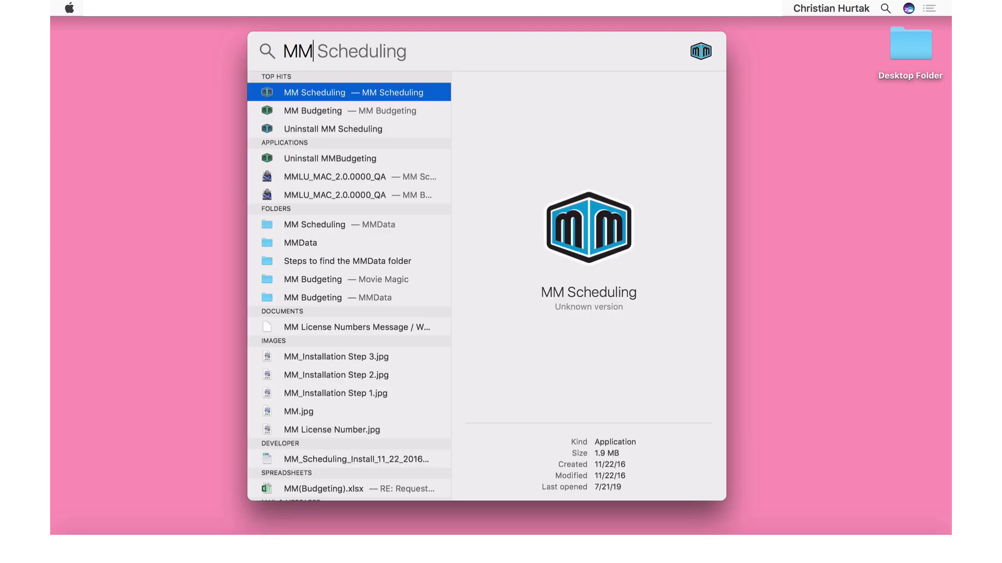
pyautogui.write('Data')
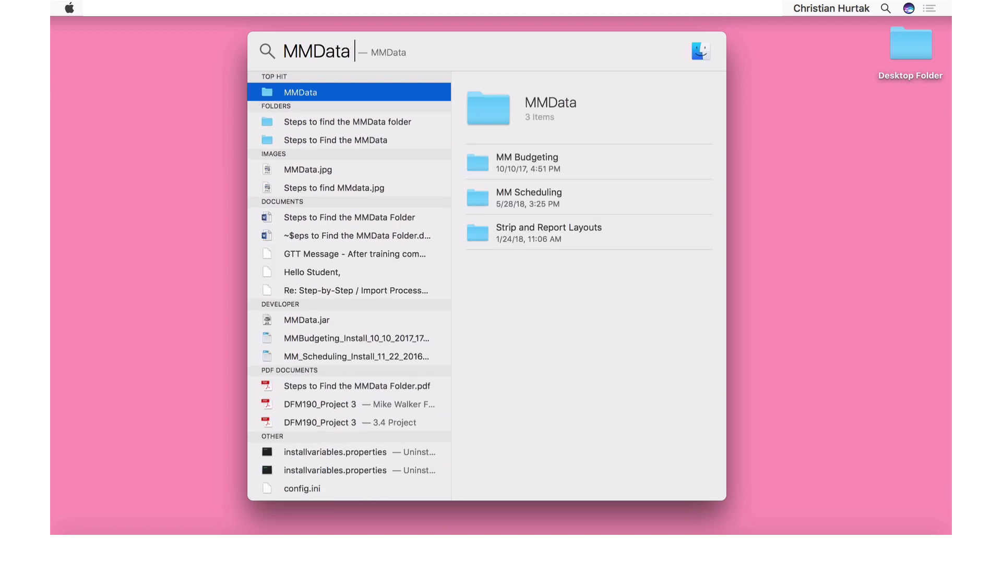
pyautogui.write(' Folder')
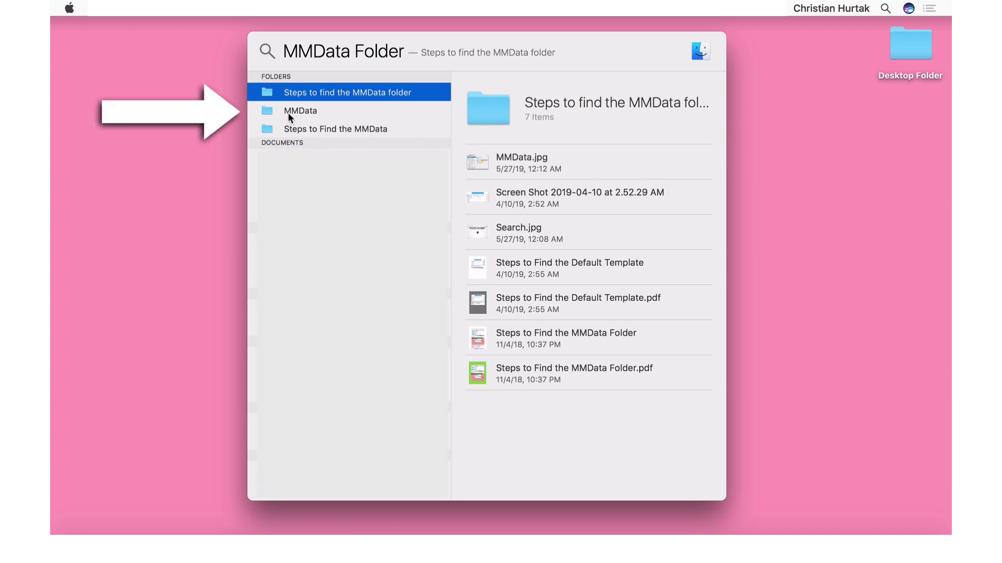
pyautogui.click(283, 112)
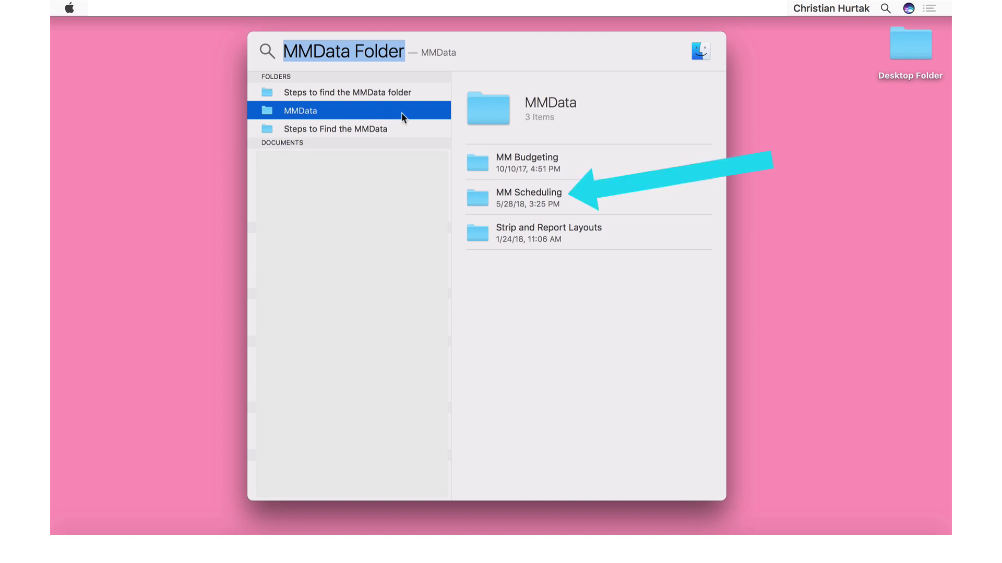
# Browse MMData › MM Scheduling › Templates in Finder and open Default Template.mst.
pyautogui.doubleClick(482, 201)
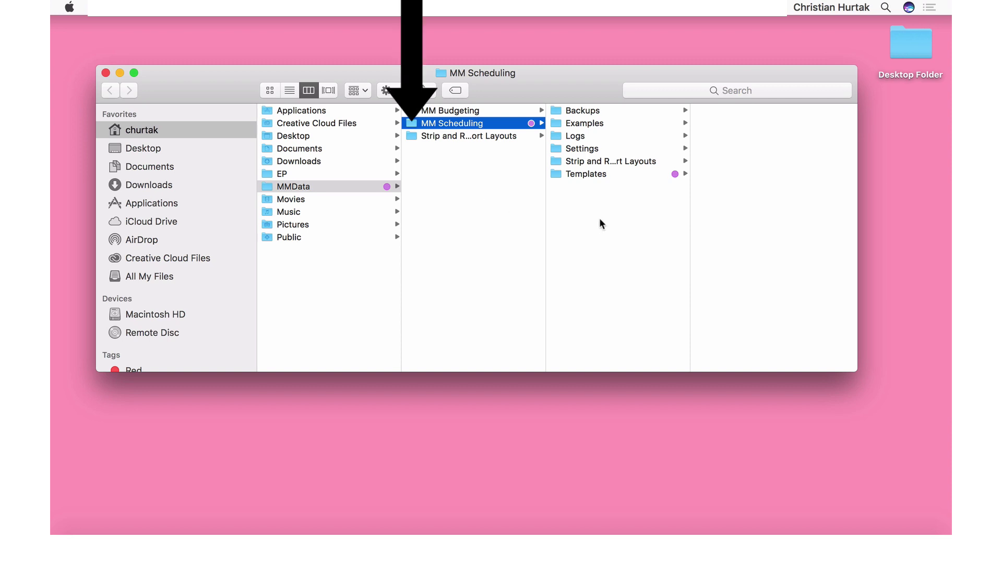
pyautogui.click(592, 179)
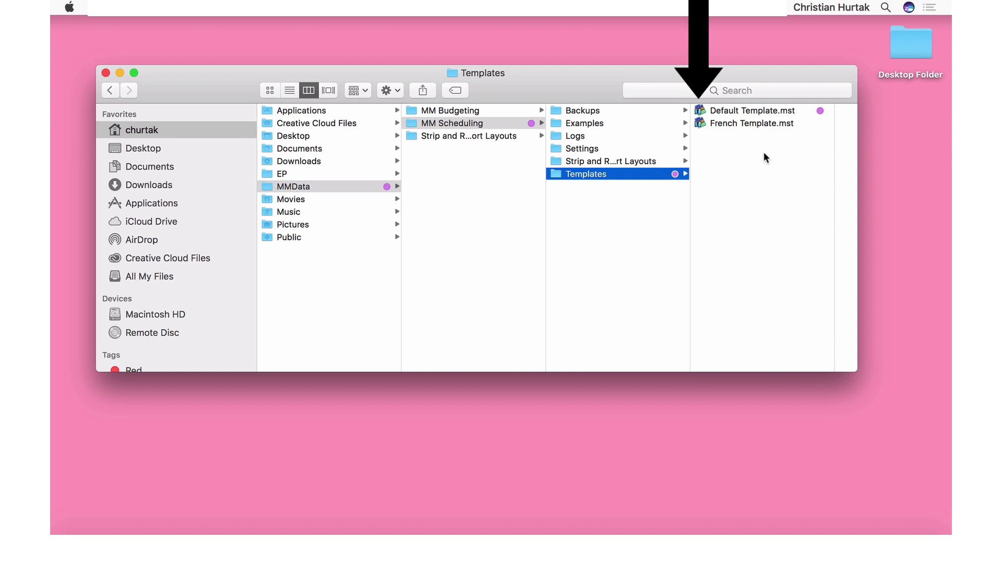
pyautogui.click(728, 110)
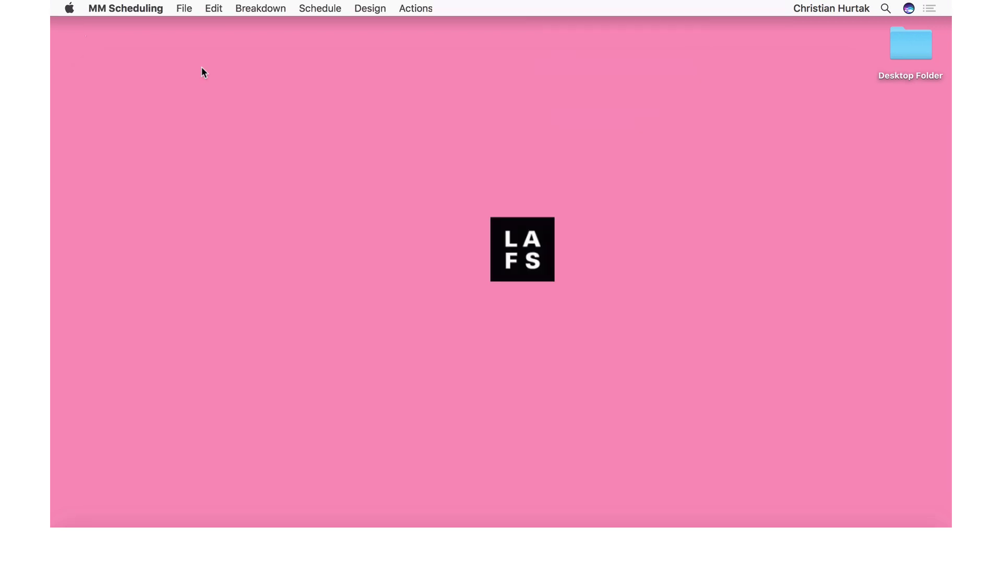
# Create the new schedule untitled1.msd from the Default Template.mst template.
pyautogui.click(183, 8)
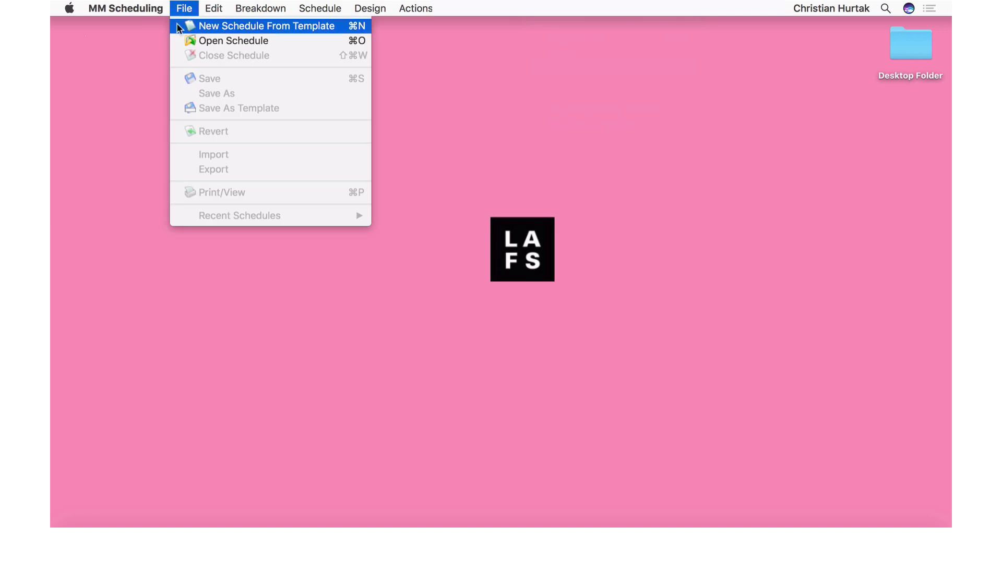
pyautogui.click(178, 26)
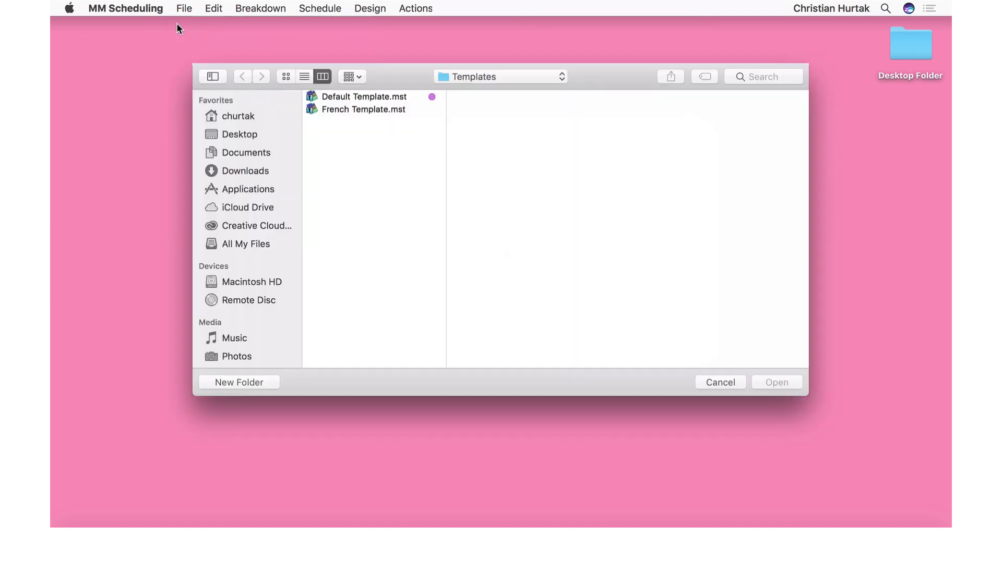
pyautogui.click(313, 96)
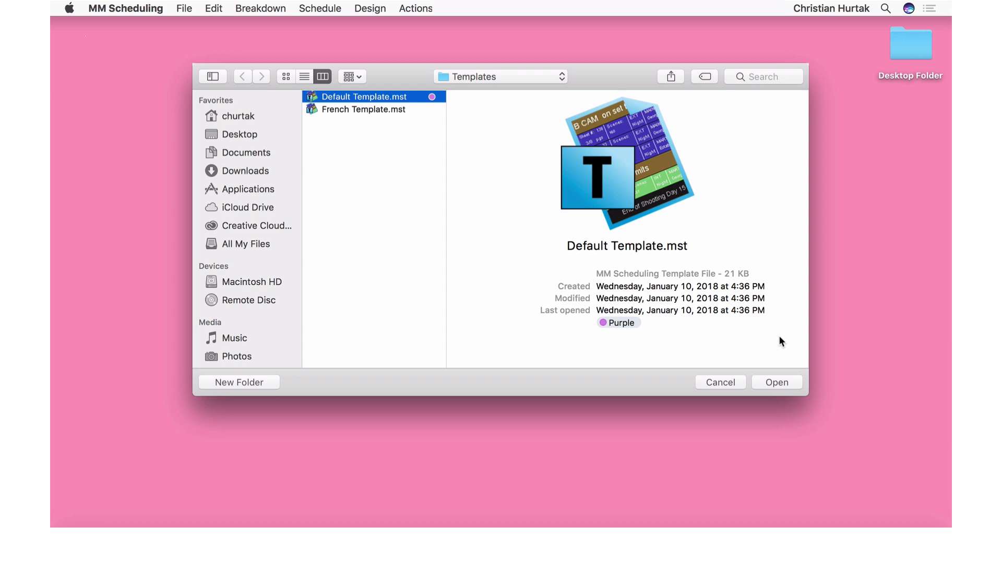
pyautogui.click(776, 381)
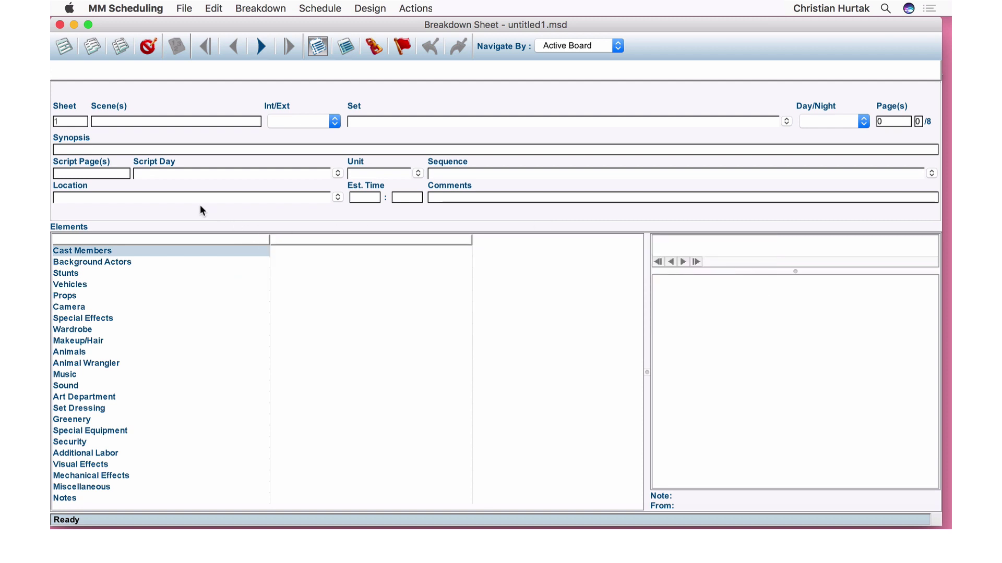
# Import The Memory Garden Script.sex from Downloads, widening the file list to find it.
pyautogui.click(184, 8)
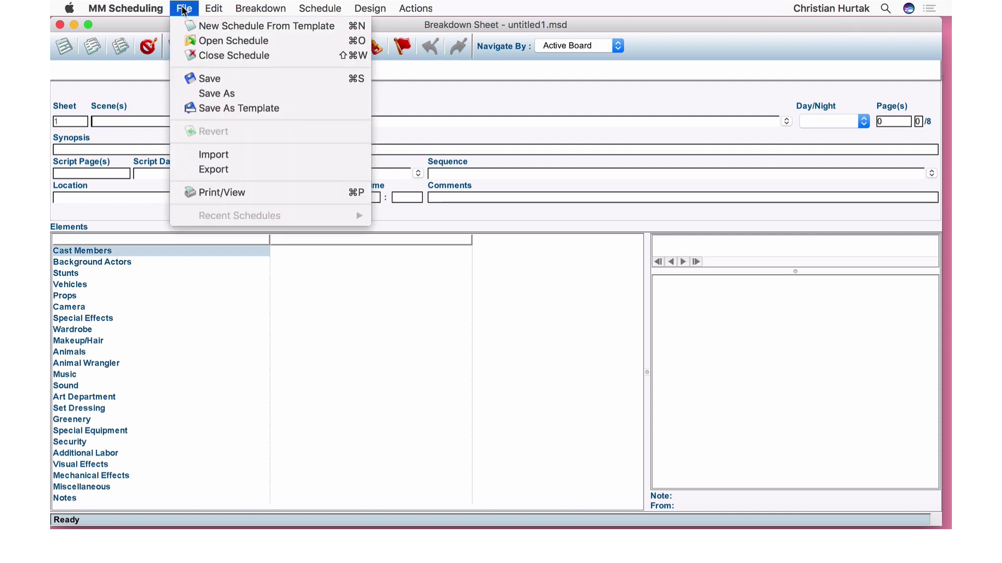
pyautogui.click(213, 154)
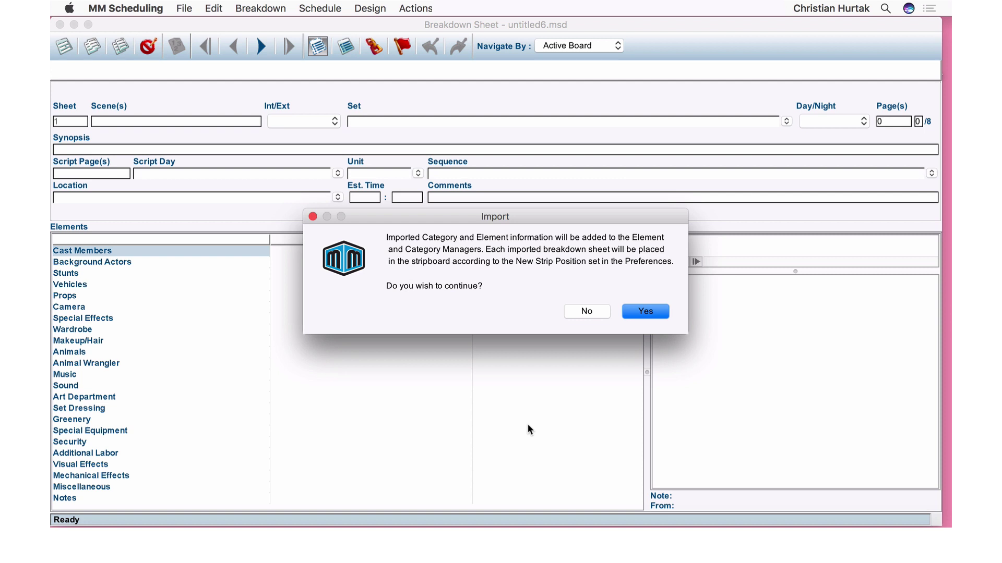
pyautogui.click(646, 312)
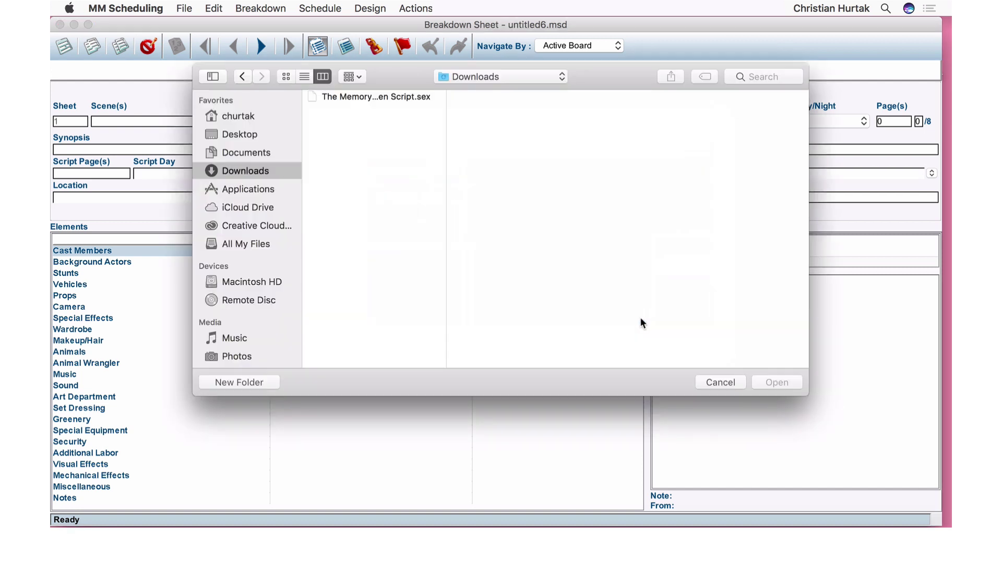
pyautogui.moveTo(445, 96); pyautogui.dragTo(475, 96)
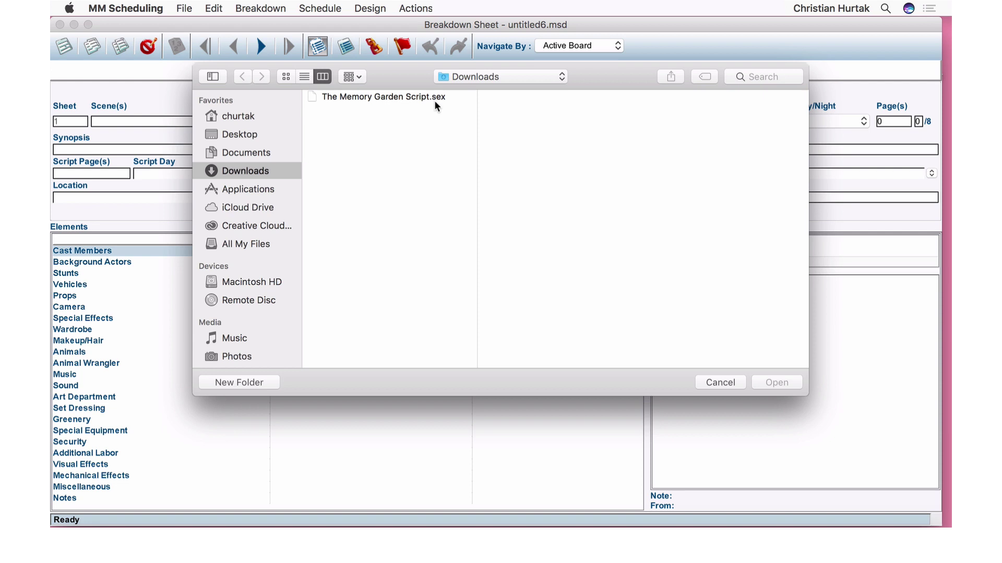
pyautogui.click(404, 97)
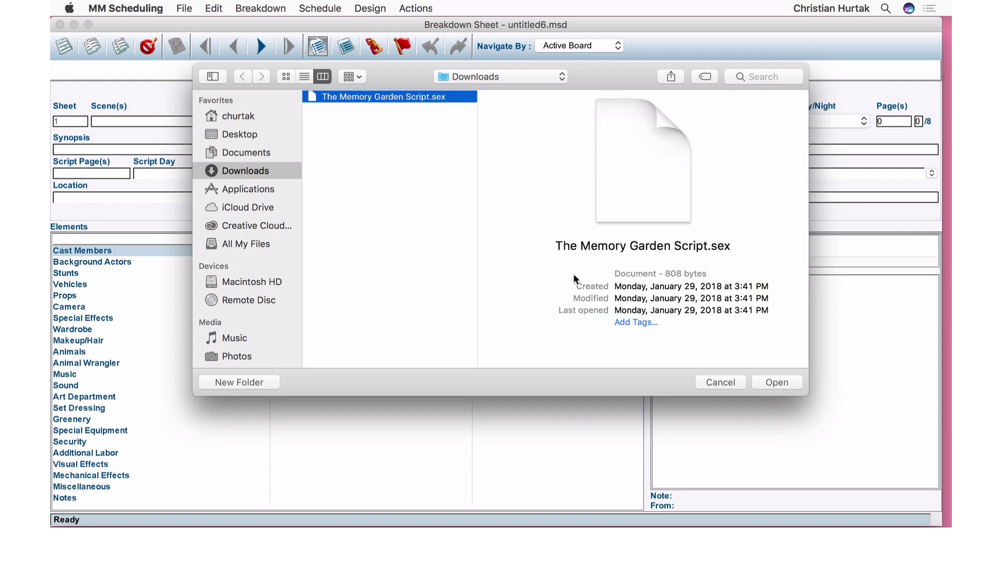
pyautogui.click(775, 383)
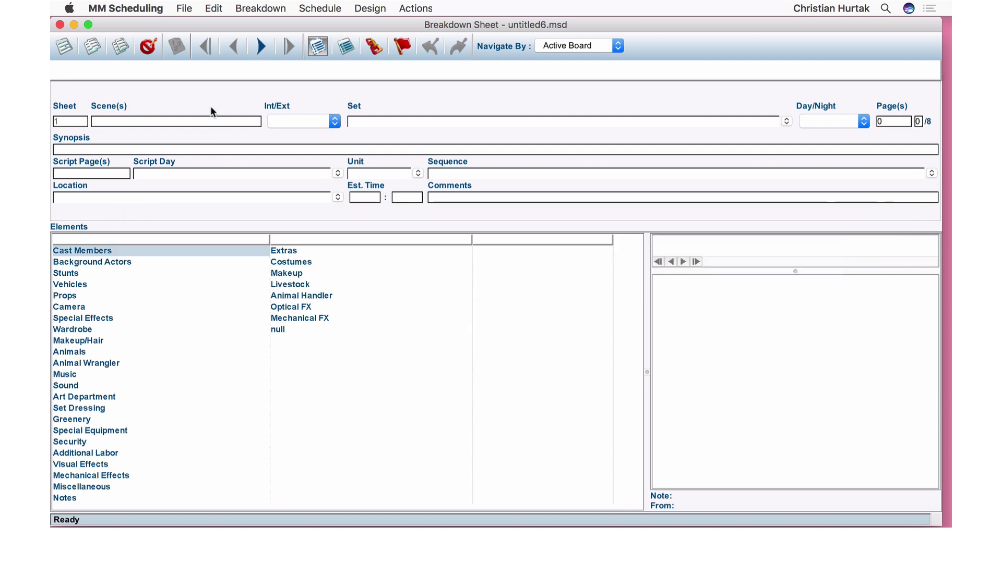
# Delete blank sheet 1 and confirm, leaving sheet 2 EXT FRONT OF HOUSE.
pyautogui.click(147, 49)
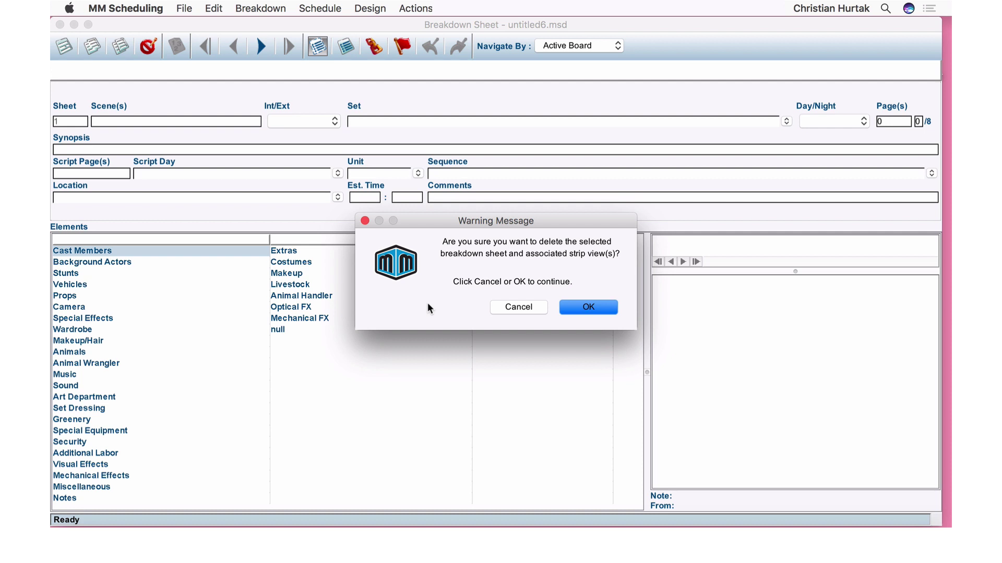
pyautogui.click(585, 308)
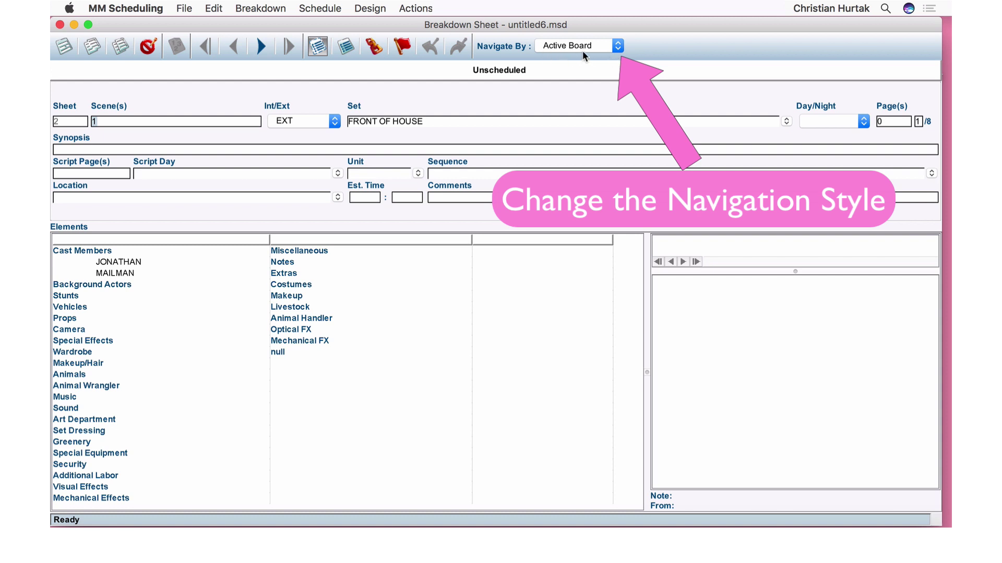
# Set the Navigate By dropdown to Scenes.
pyautogui.click(619, 47)
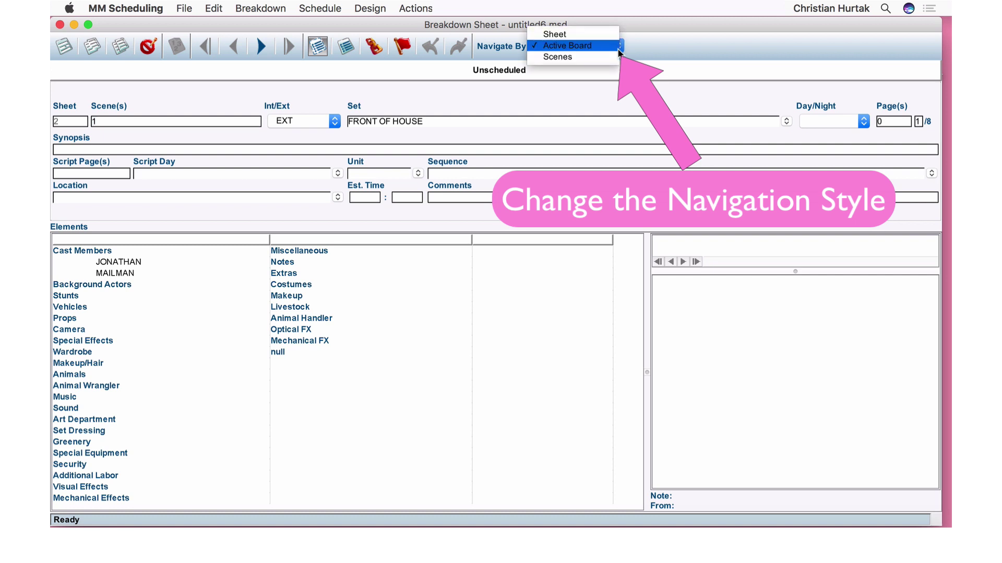
pyautogui.click(584, 56)
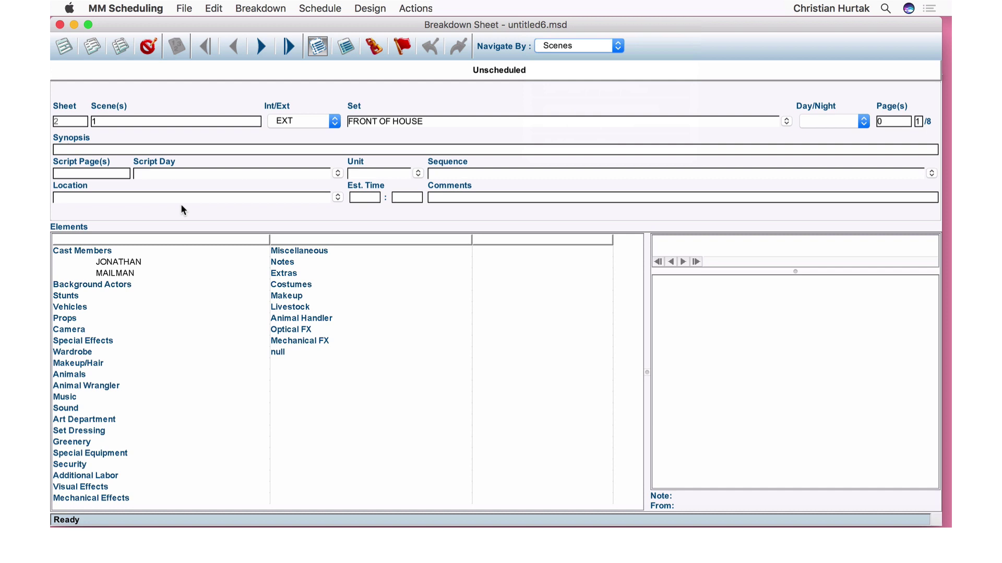
pyautogui.click(184, 8)
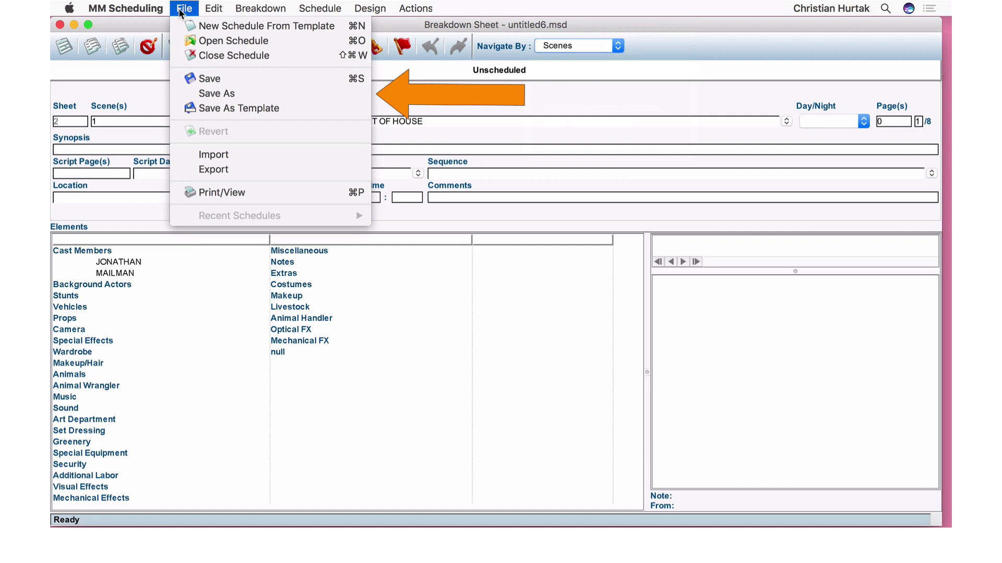
# Save As to the Desktop, naming the file the student's name plus _Schedule.
pyautogui.click(178, 95)
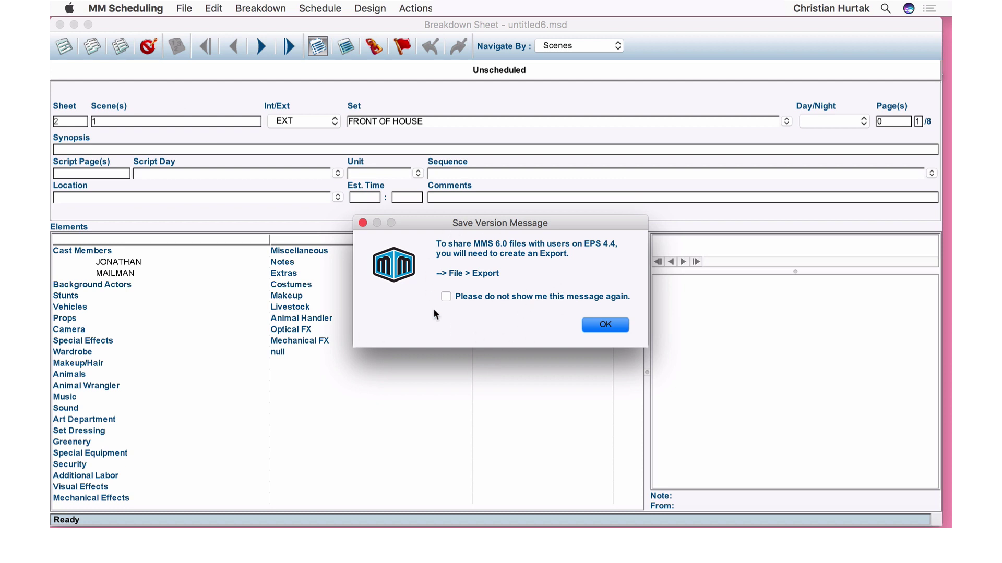
pyautogui.click(604, 325)
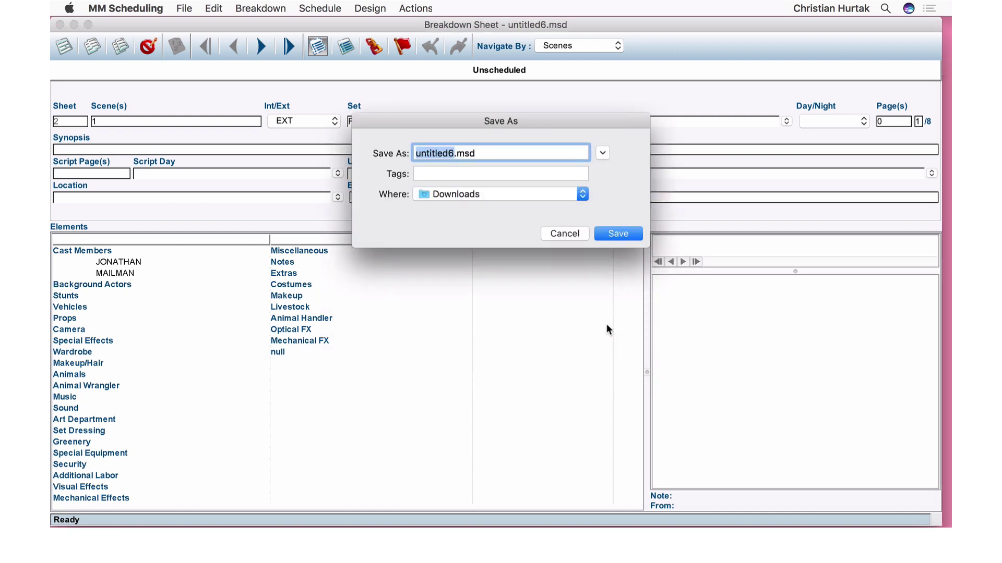
pyautogui.press('BackSpace')
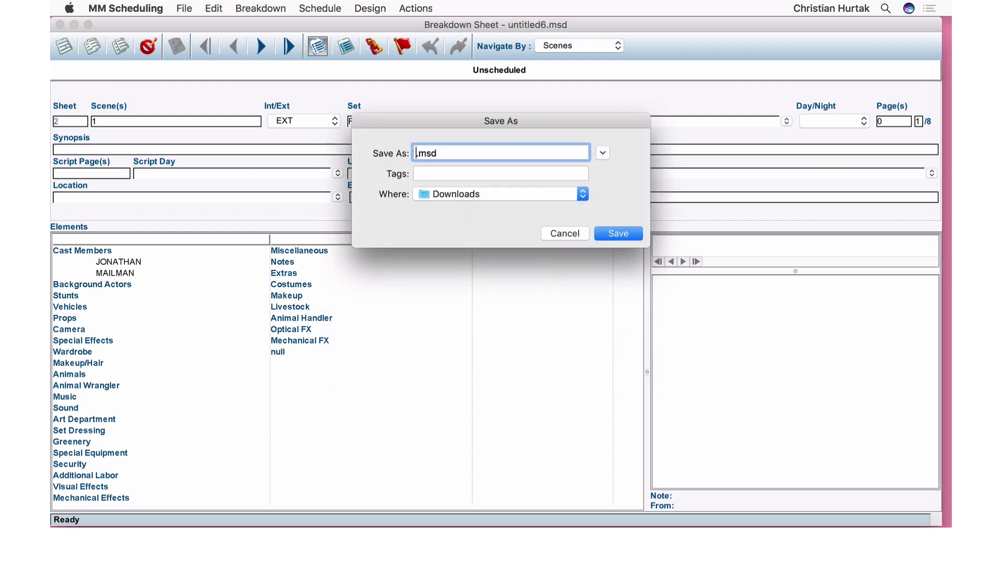
pyautogui.write('Hurtak_Christian')
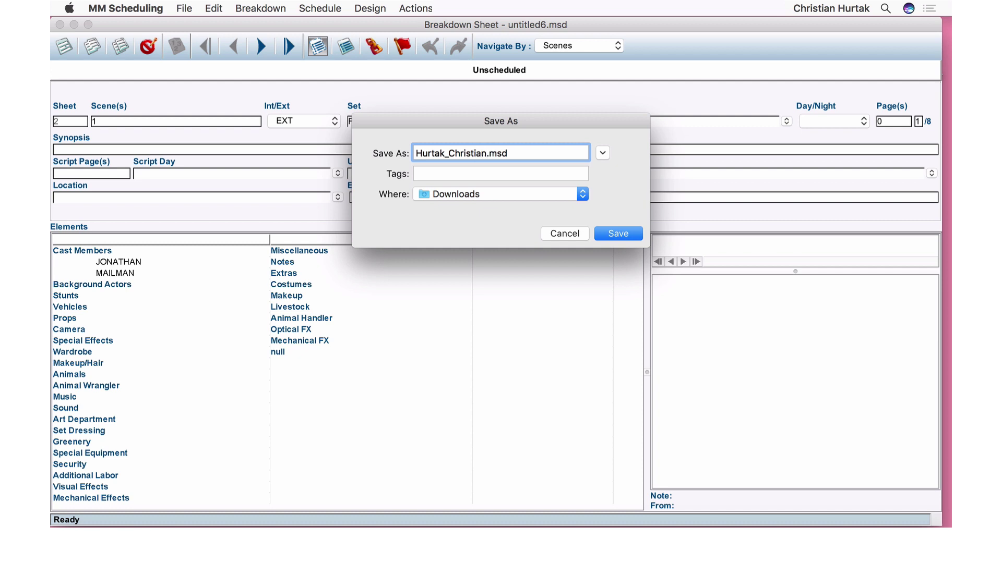
pyautogui.write('_Schedule')
pyautogui.click(582, 195)
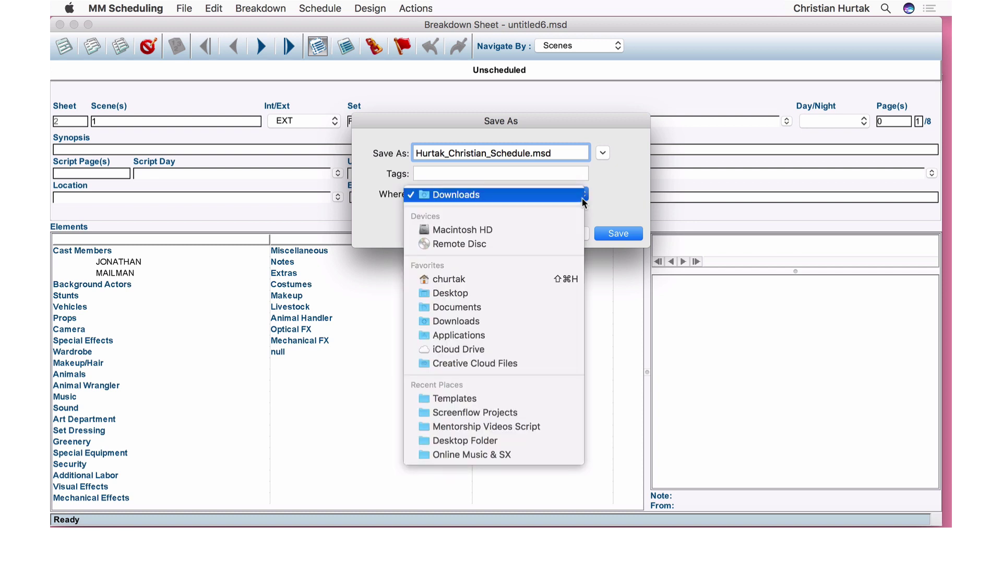
pyautogui.click(516, 293)
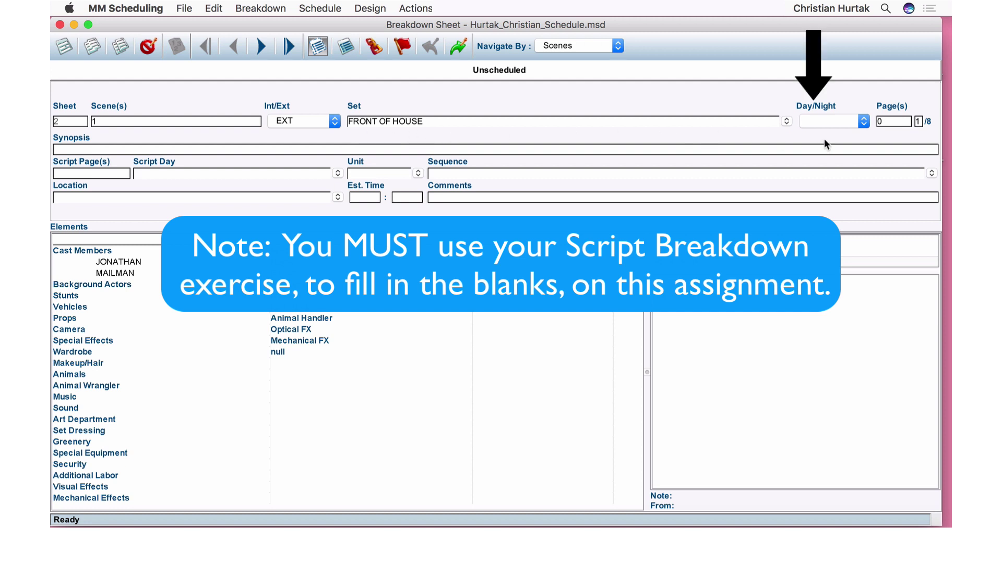
# Set scene 1, EXT FRONT OF HOUSE, to Day and move to its Page(s) field.
pyautogui.click(861, 125)
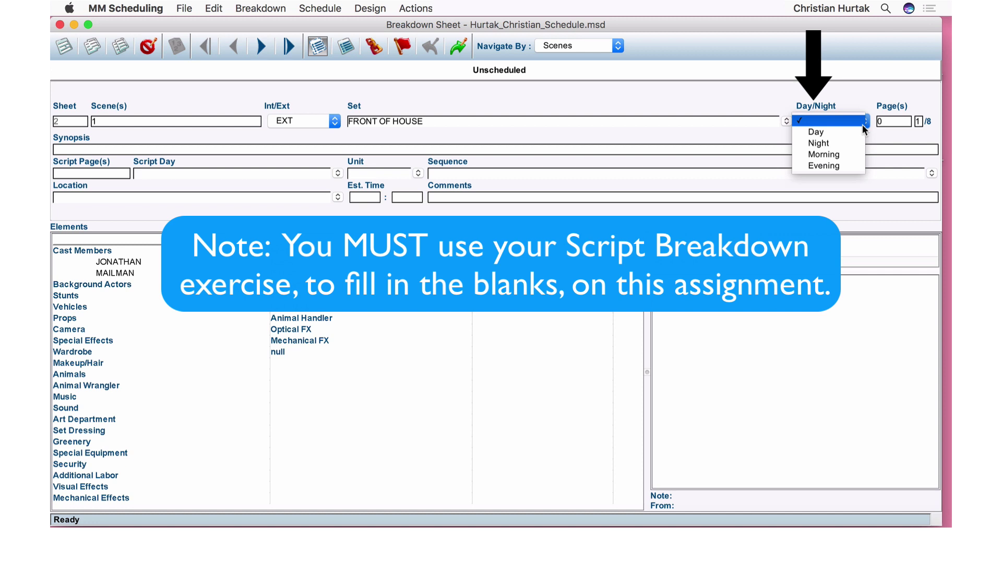
pyautogui.click(847, 131)
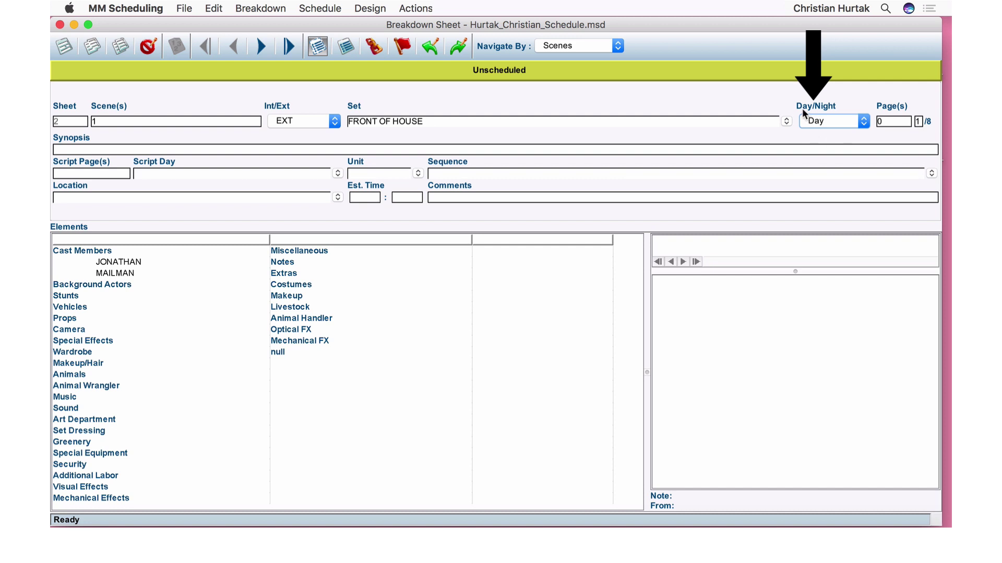
pyautogui.click(894, 119)
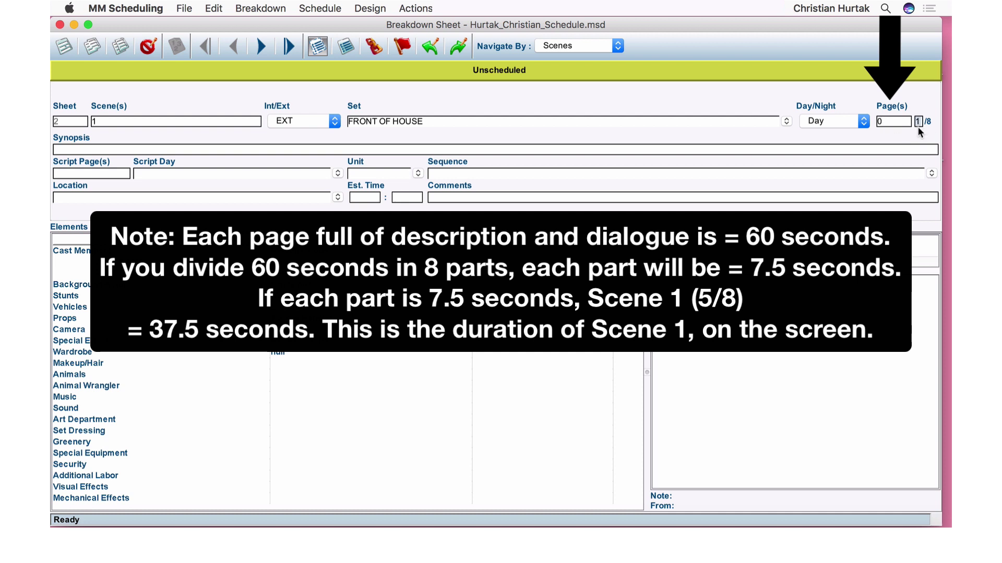
# Delete the 1 from scene 1's Page(s) eighths box so it can read 5/8.
pyautogui.press('BackSpace')
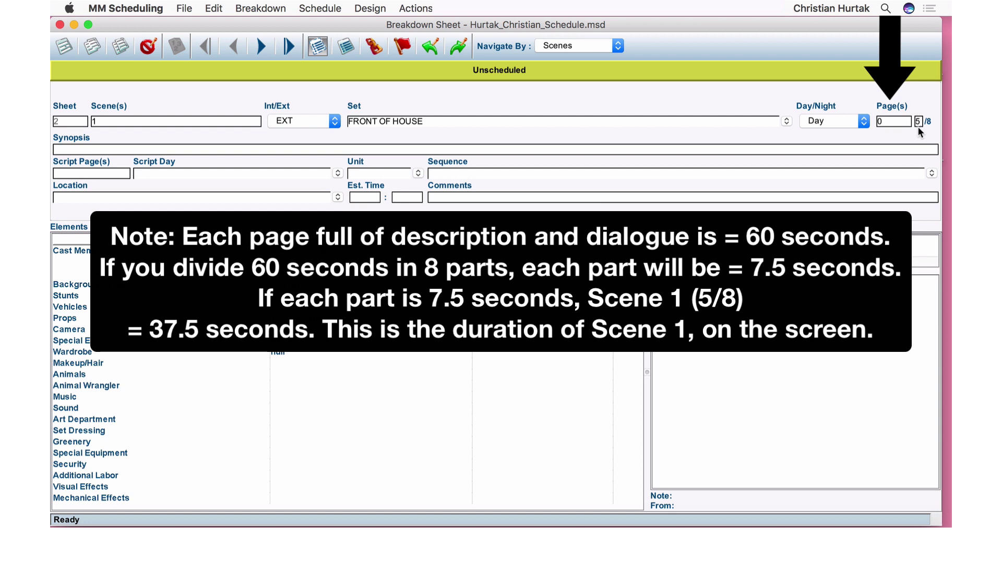
# Enter 'Jonathan receives a letter' as scene 1's synopsis.
pyautogui.click(82, 150)
pyautogui.write('Jonathan receives a letter')
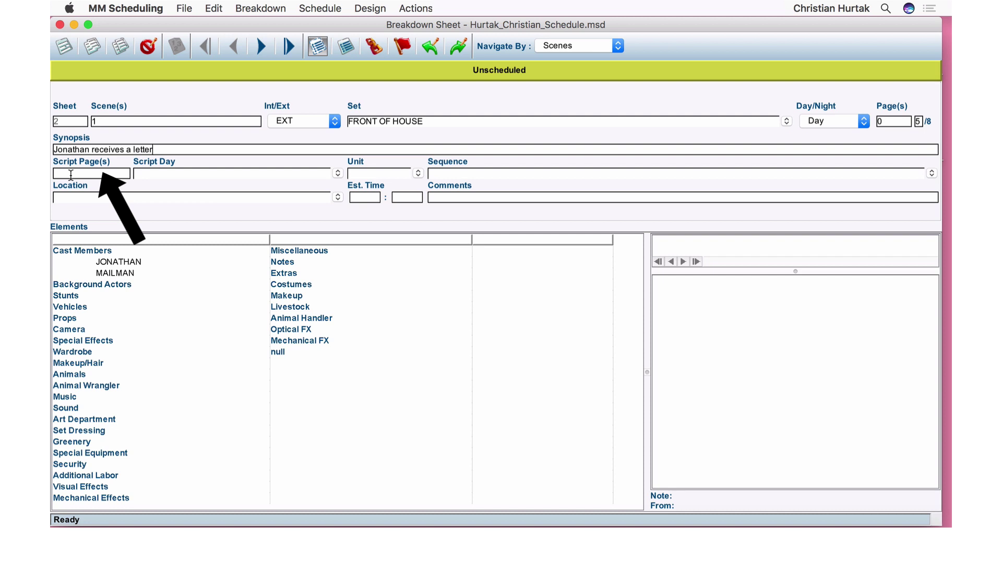
pyautogui.click(61, 175)
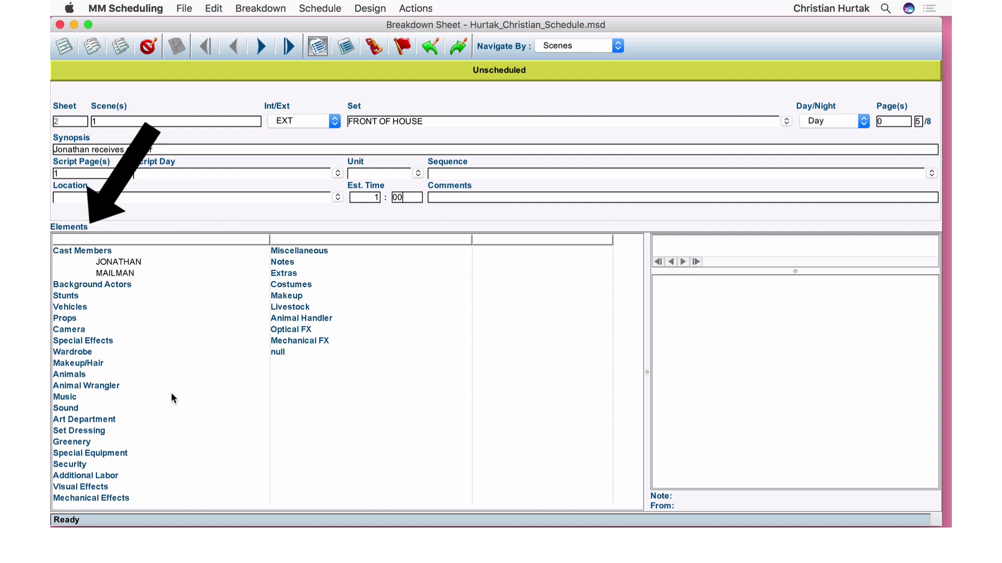
# Enter Mail Truck in the Vehicles box and confirm creating it as a new element.
pyautogui.doubleClick(127, 284)
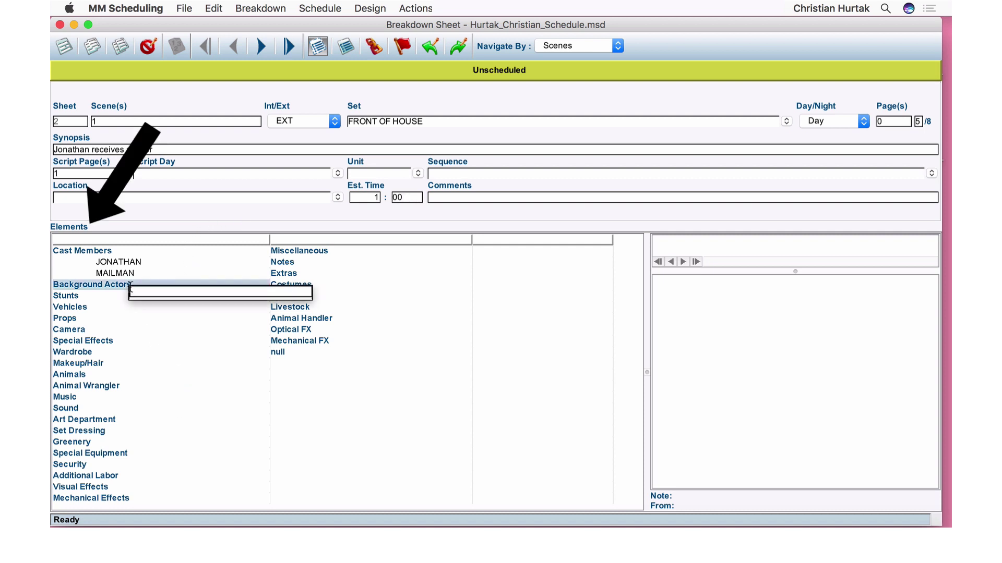
pyautogui.doubleClick(88, 296)
pyautogui.doubleClick(82, 308)
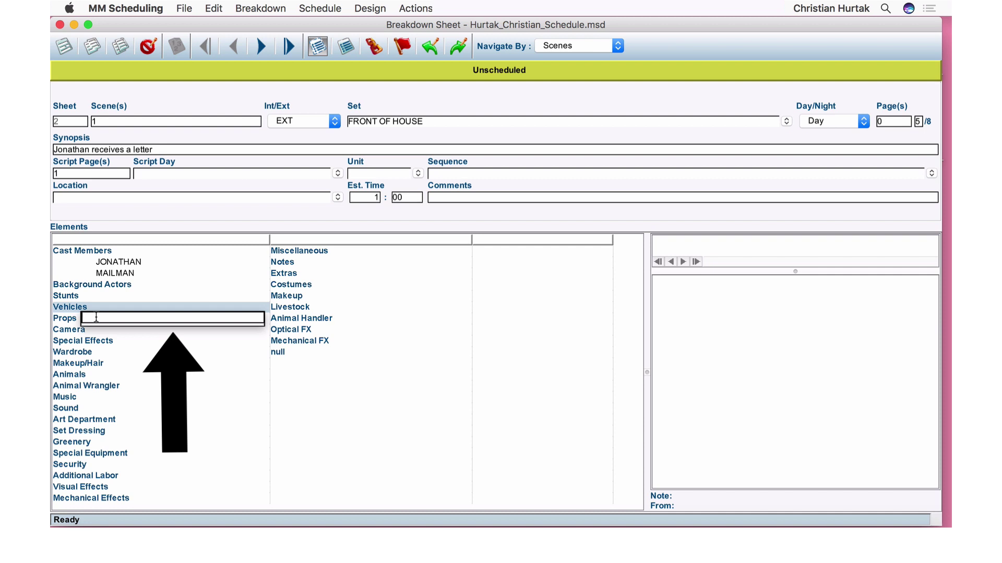
pyautogui.write('Mail Truck')
pyautogui.press('Return')
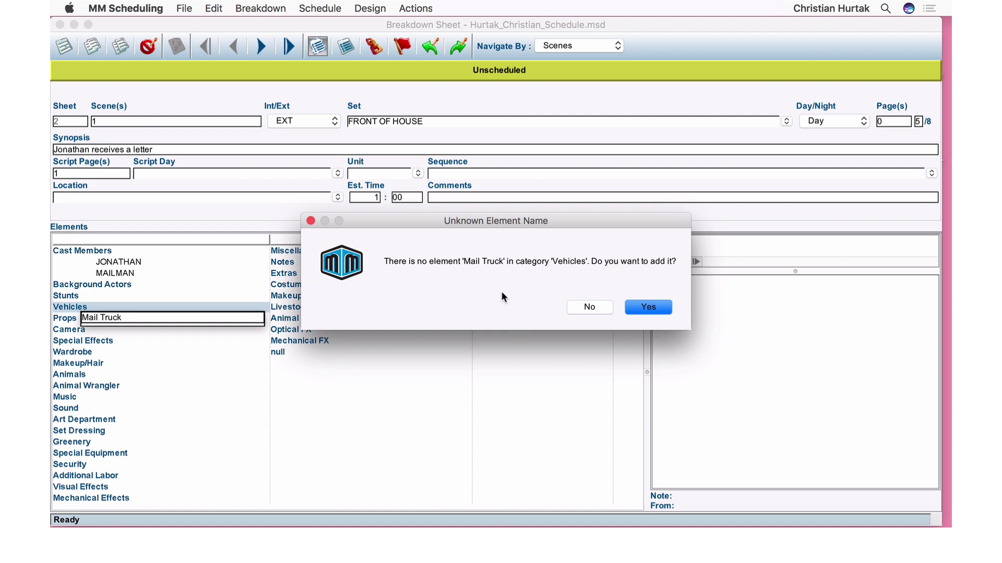
pyautogui.click(647, 307)
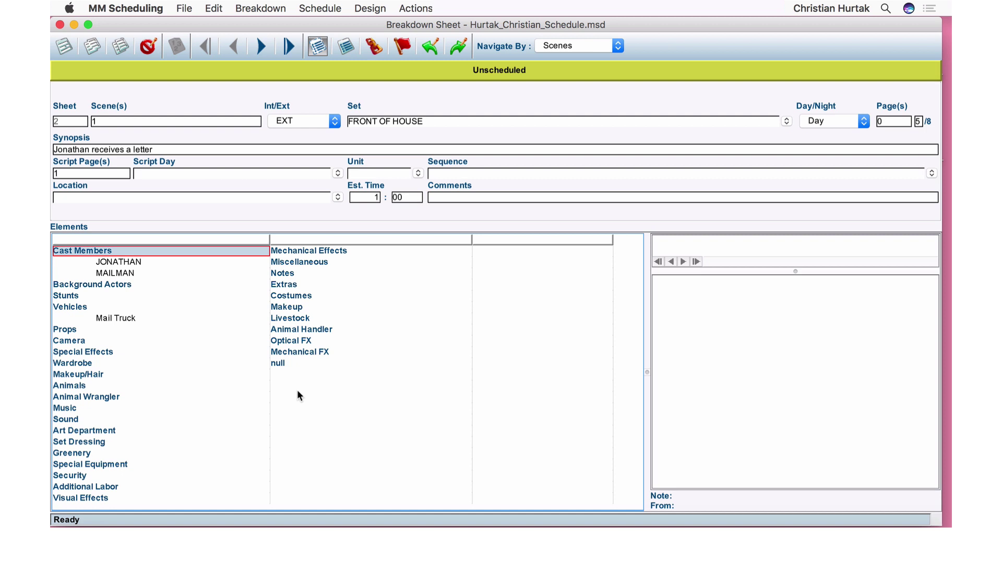
# Jump to the last breakdown sheet and open the Boneyard showing scenes 1–5.
pyautogui.click(260, 51)
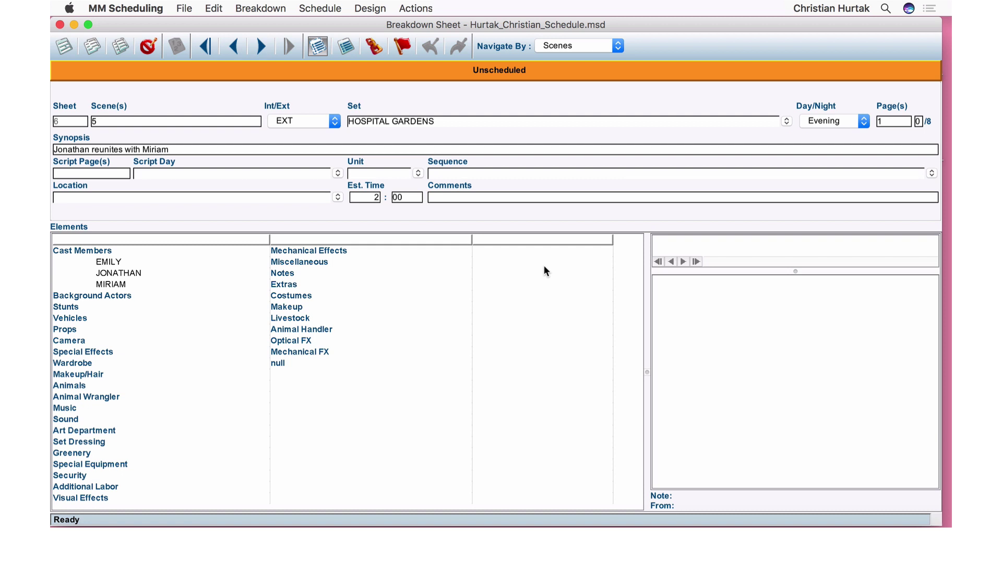
pyautogui.click(580, 71)
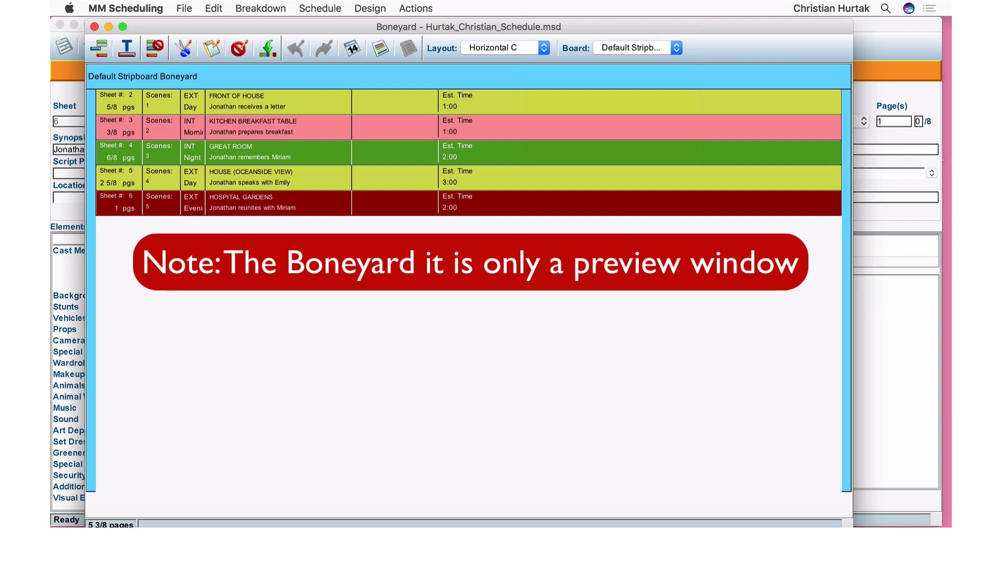
# Deselect the Hospital Gardens strip, then select all five Boneyard strips at once.
pyautogui.click(470, 263)
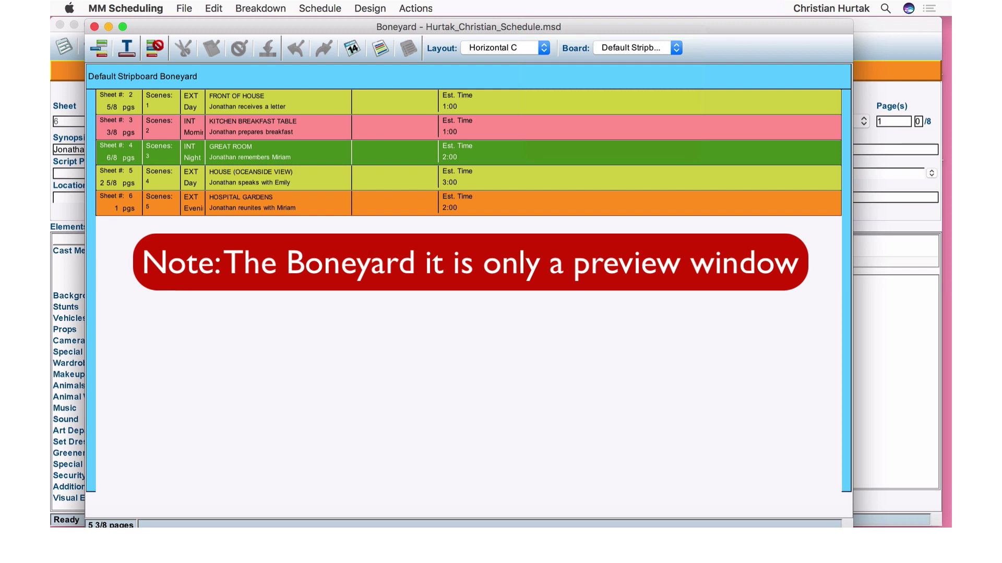
pyautogui.moveTo(295, 228); pyautogui.dragTo(278, 107)
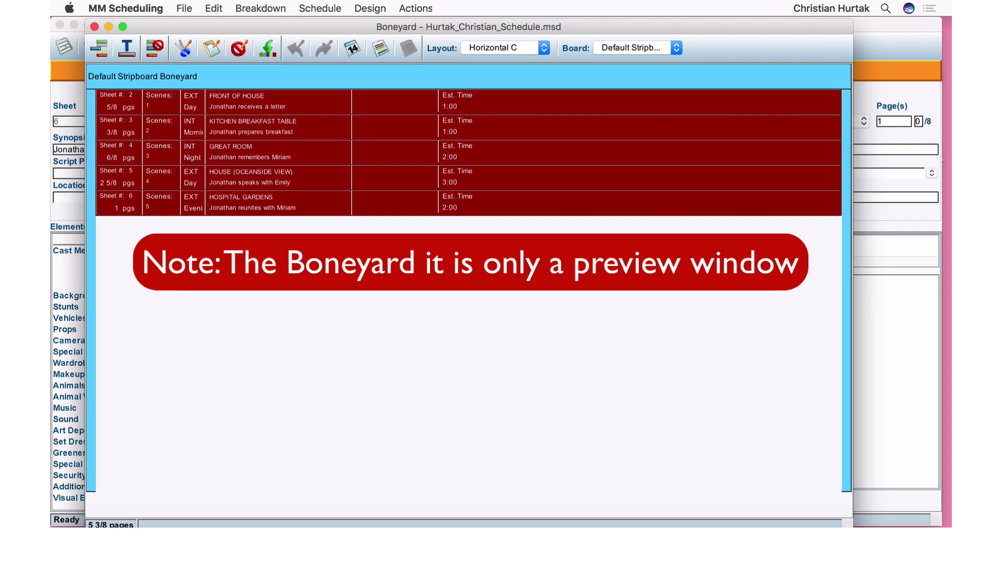
# Open the Stripboard from the Schedule menu and position it below the Boneyard strips.
pyautogui.click(332, 13)
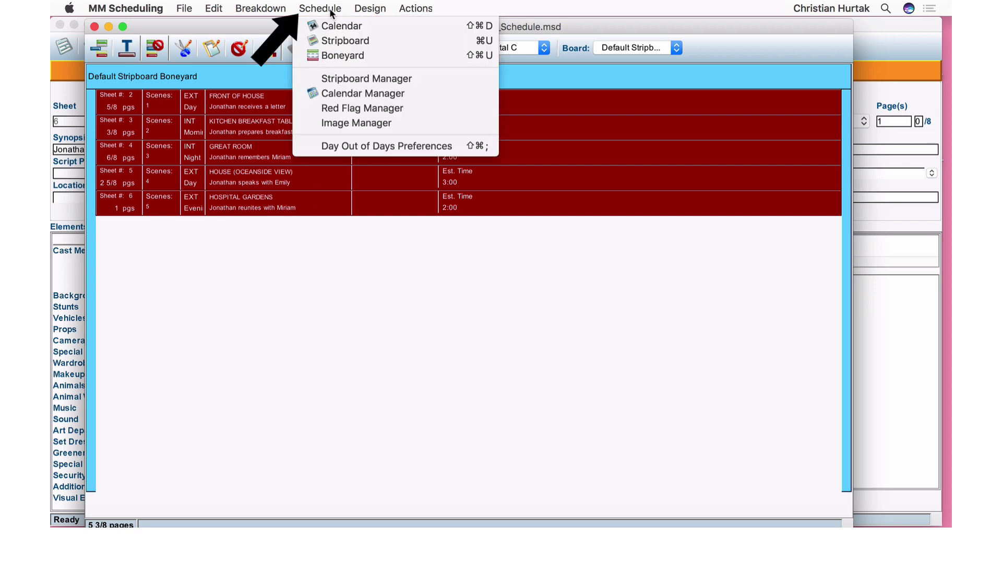
pyautogui.click(331, 44)
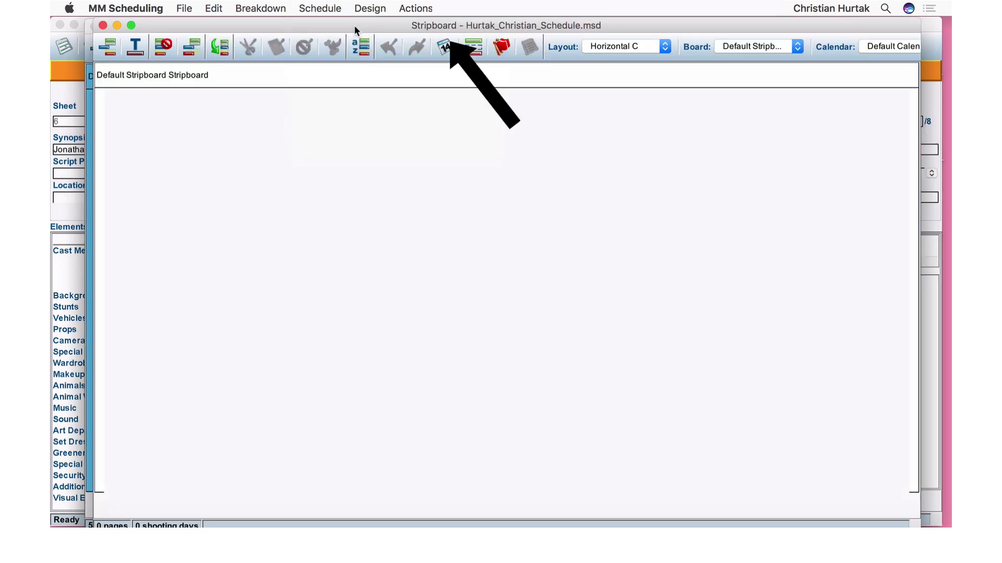
pyautogui.moveTo(354, 30); pyautogui.dragTo(344, 169)
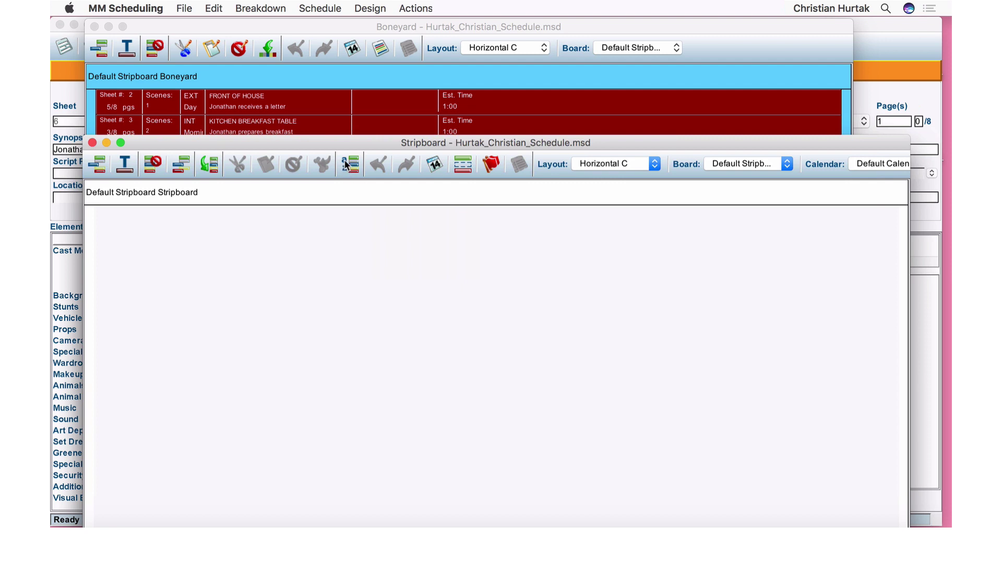
pyautogui.moveTo(344, 142); pyautogui.dragTo(339, 255)
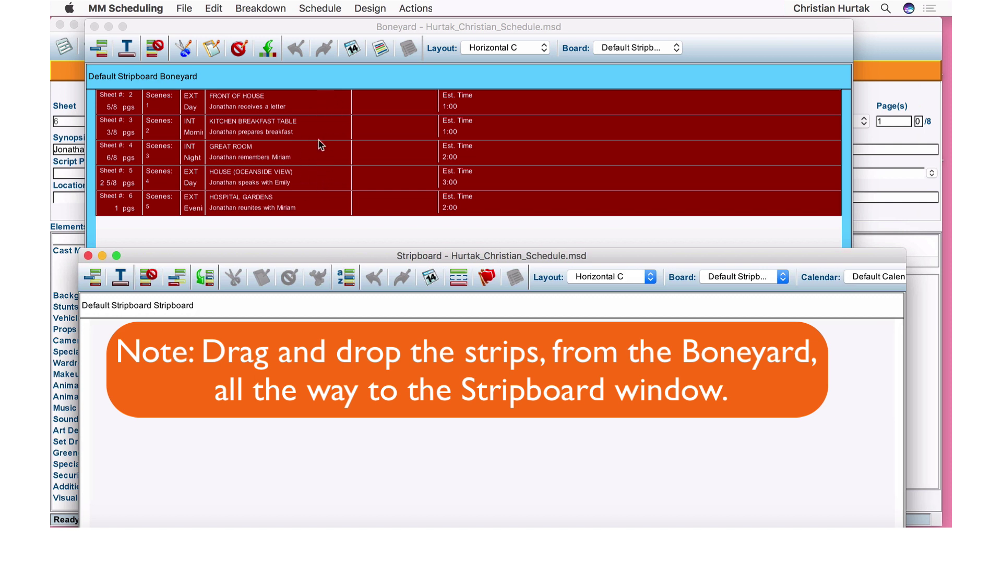
# Move the five strips onto the Stripboard, close the Boneyard and minimise the Breakdown Sheet.
pyautogui.moveTo(320, 145); pyautogui.dragTo(873, 349)
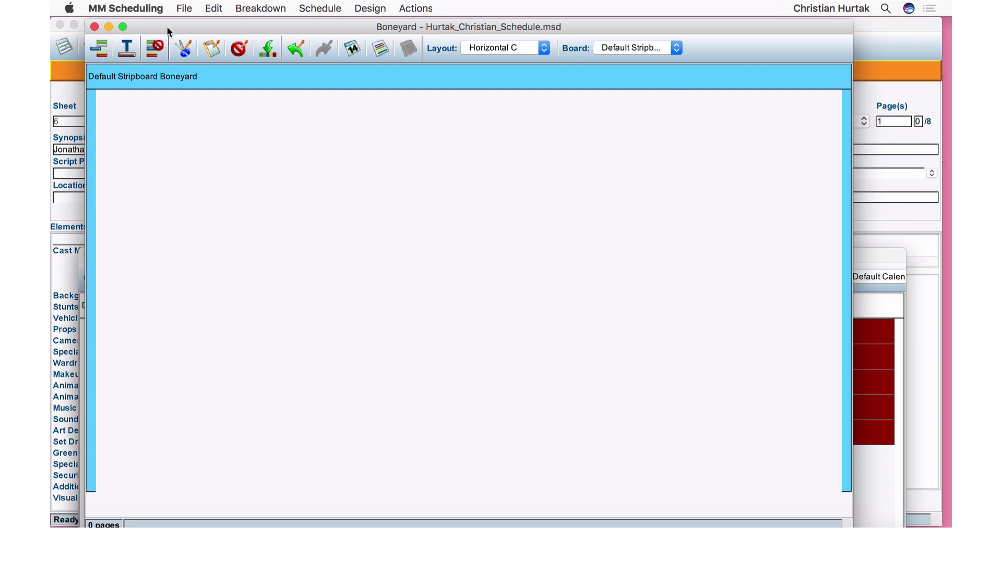
pyautogui.click(94, 27)
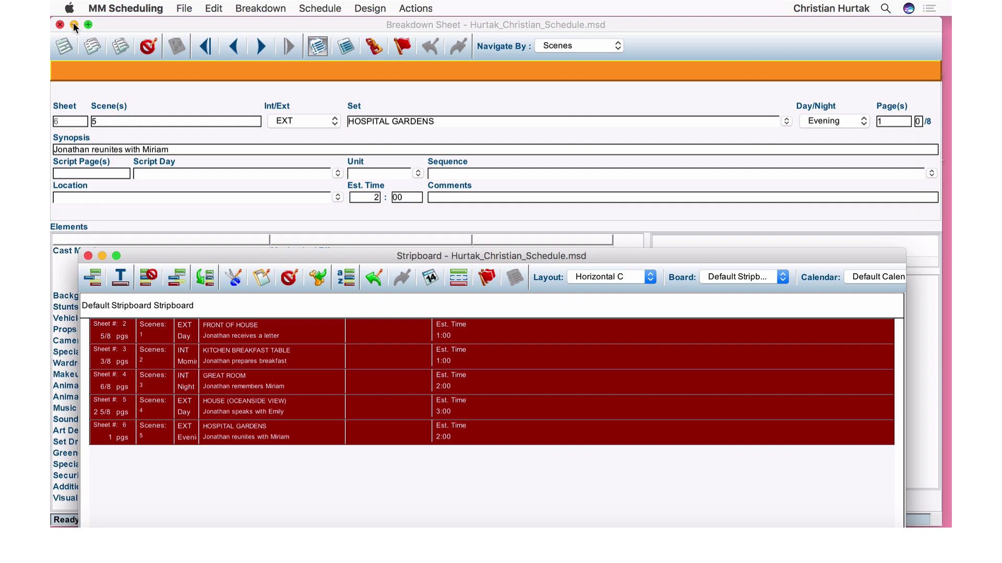
pyautogui.click(74, 24)
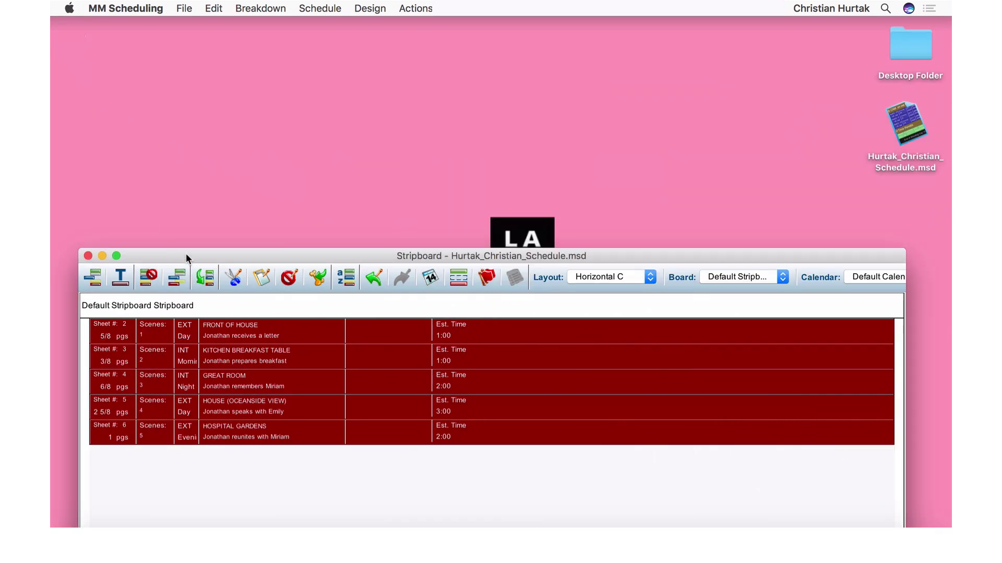
# Raise the Stripboard window and deselect the strips to reveal their colours.
pyautogui.moveTo(186, 253); pyautogui.dragTo(198, 31)
pyautogui.click(240, 232)
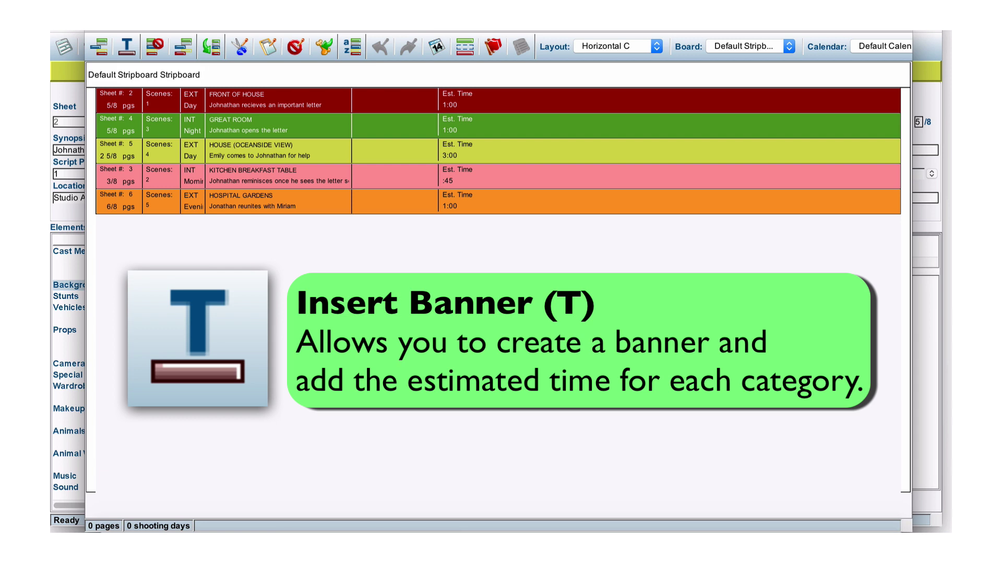
# Add a size 25 banner reading 'The Memory Garden Shooting Schedule' atop the stripboard.
pyautogui.click(127, 47)
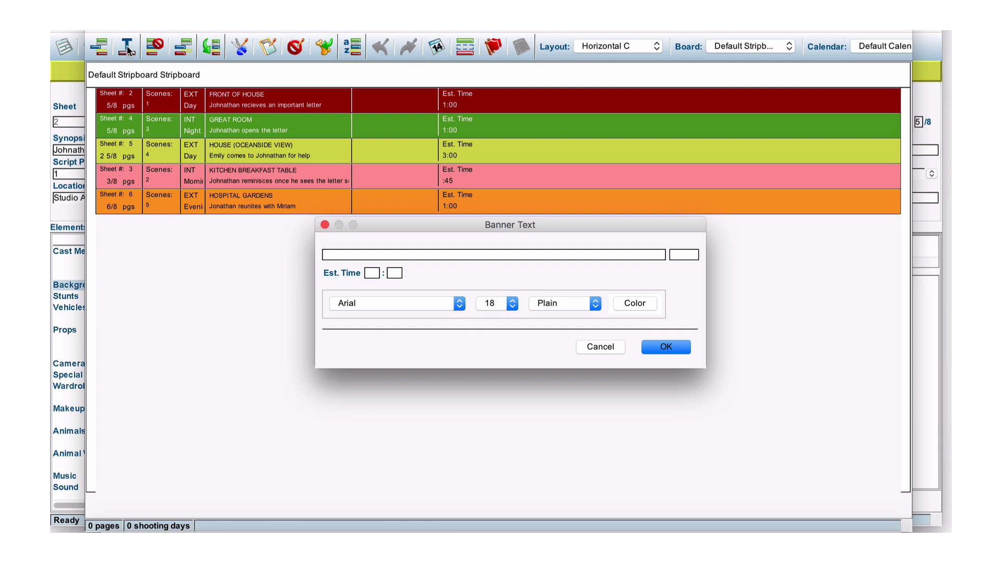
pyautogui.write('The Memory Garden Shooting Sch')
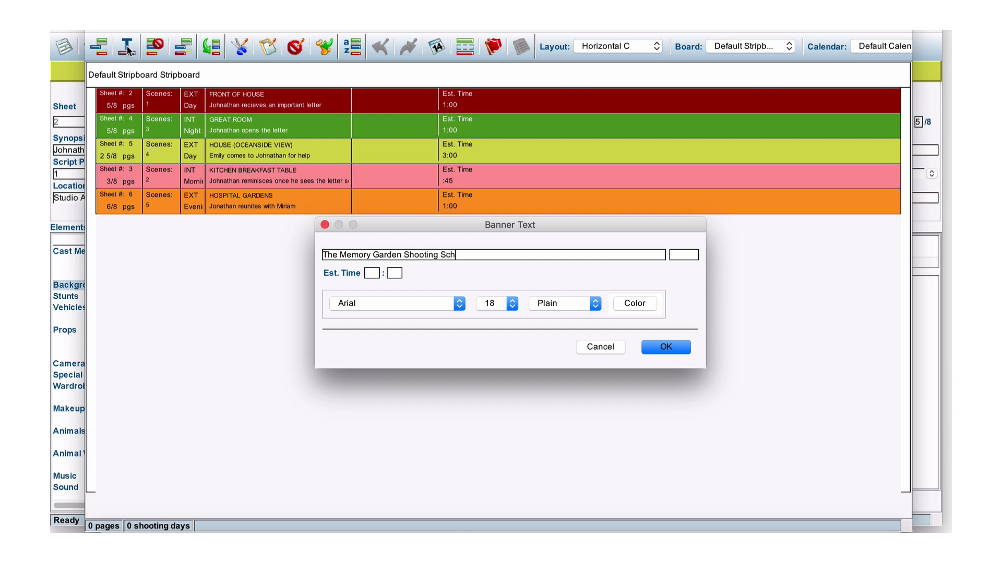
pyautogui.write('edule')
pyautogui.click(511, 305)
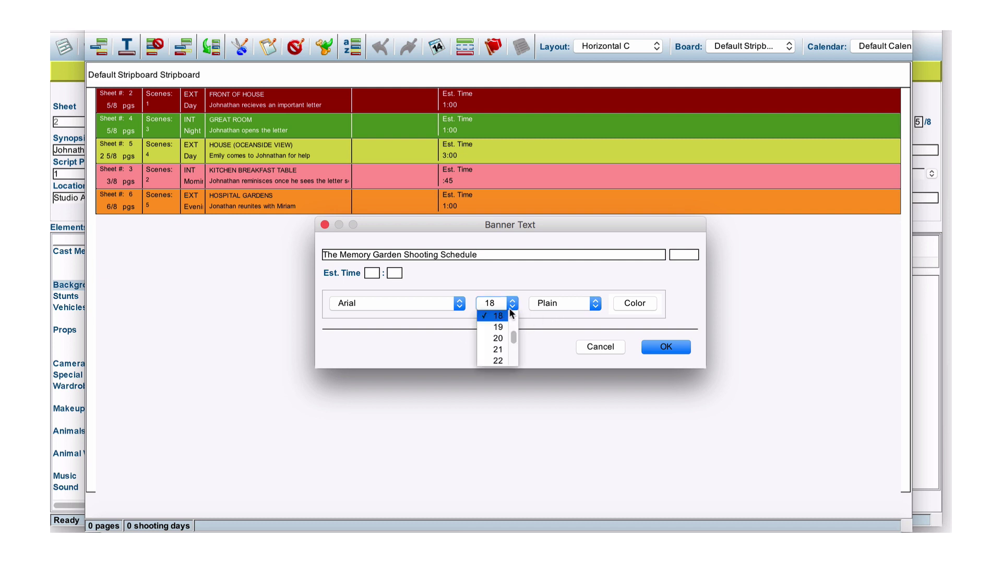
pyautogui.scroll(-2, 511, 339)
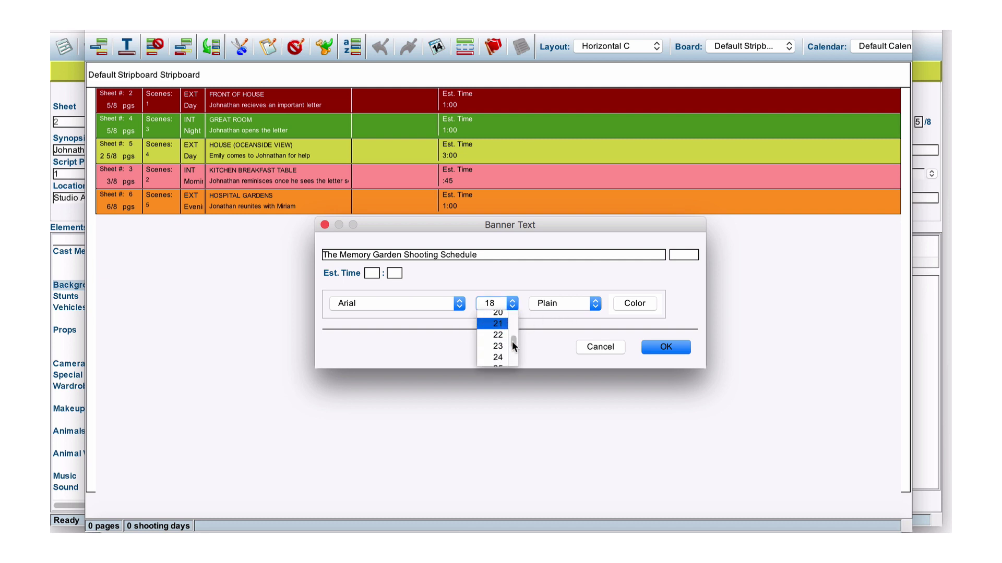
pyautogui.scroll(-1, 511, 343)
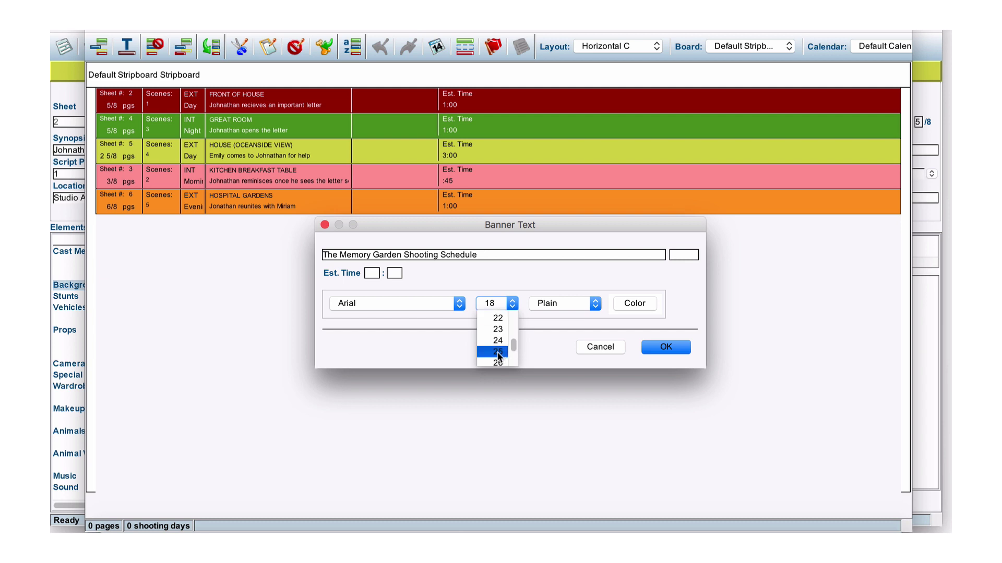
pyautogui.click(498, 352)
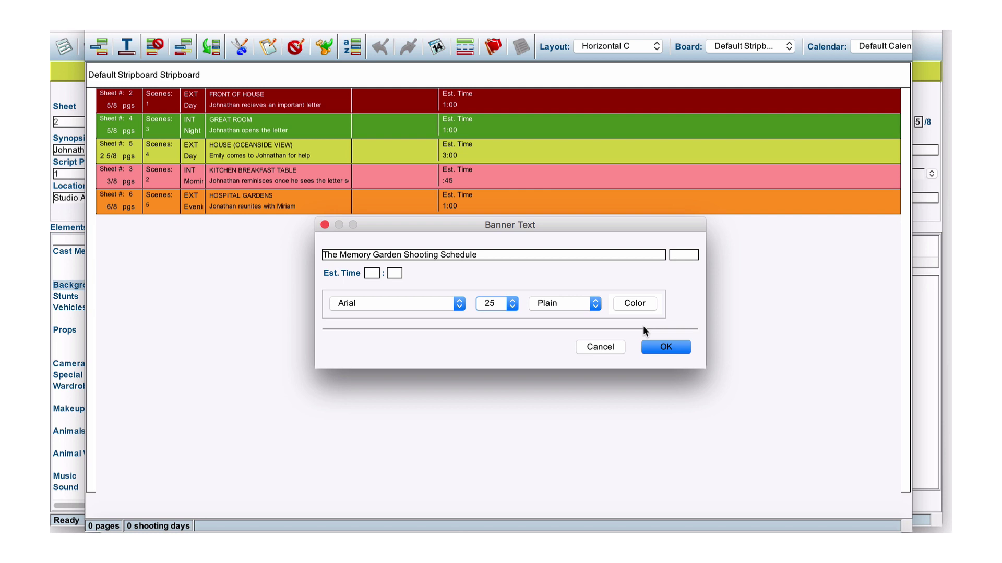
pyautogui.click(663, 347)
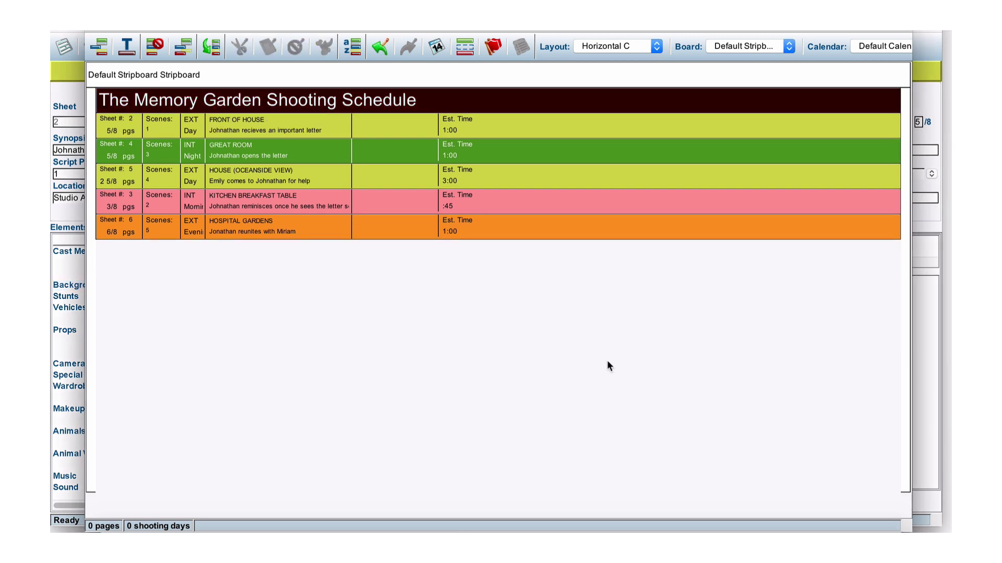
pyautogui.click(366, 128)
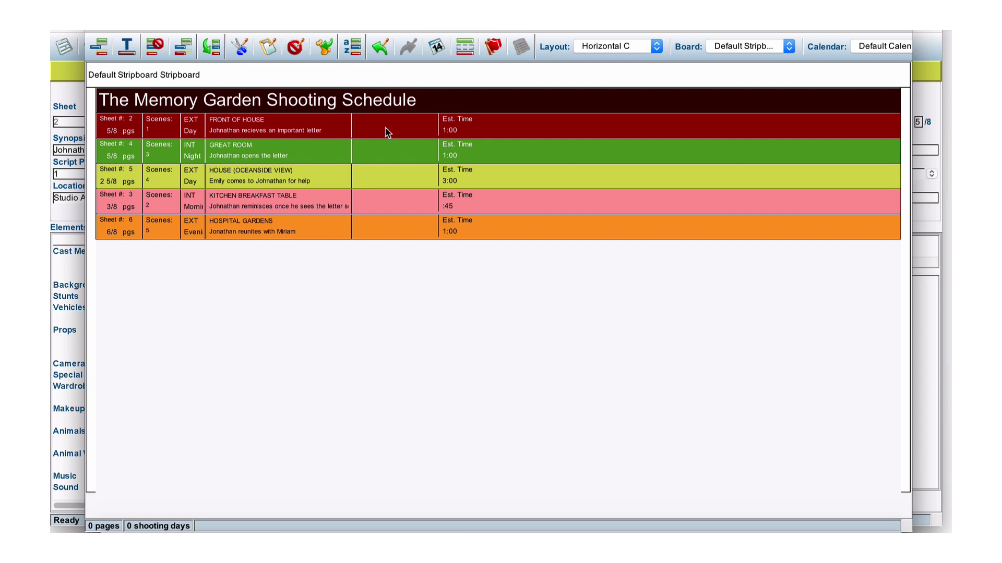
# Create a 'Production Day 1' banner in magenta at font size 22 below the title.
pyautogui.click(126, 48)
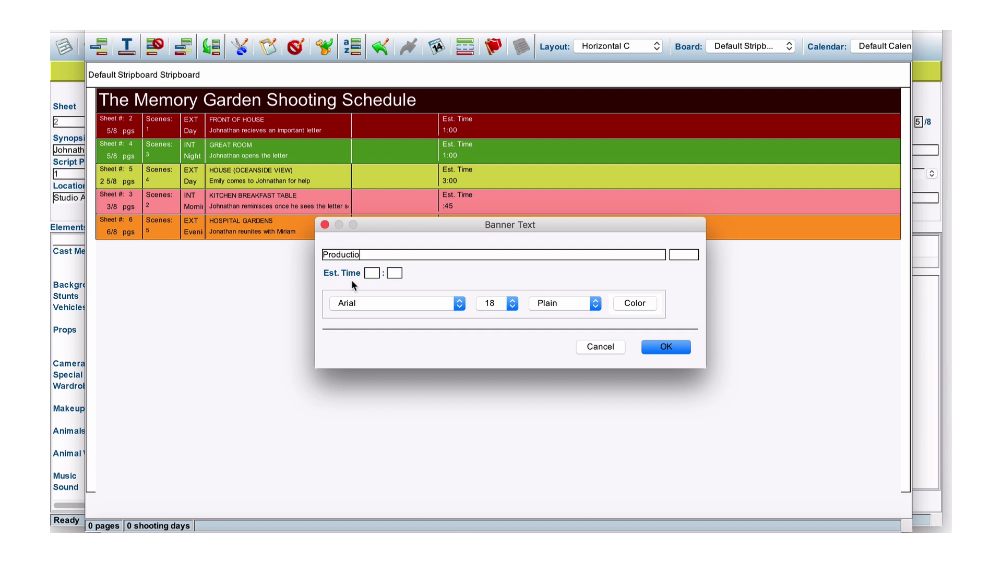
pyautogui.write('Production Day 1')
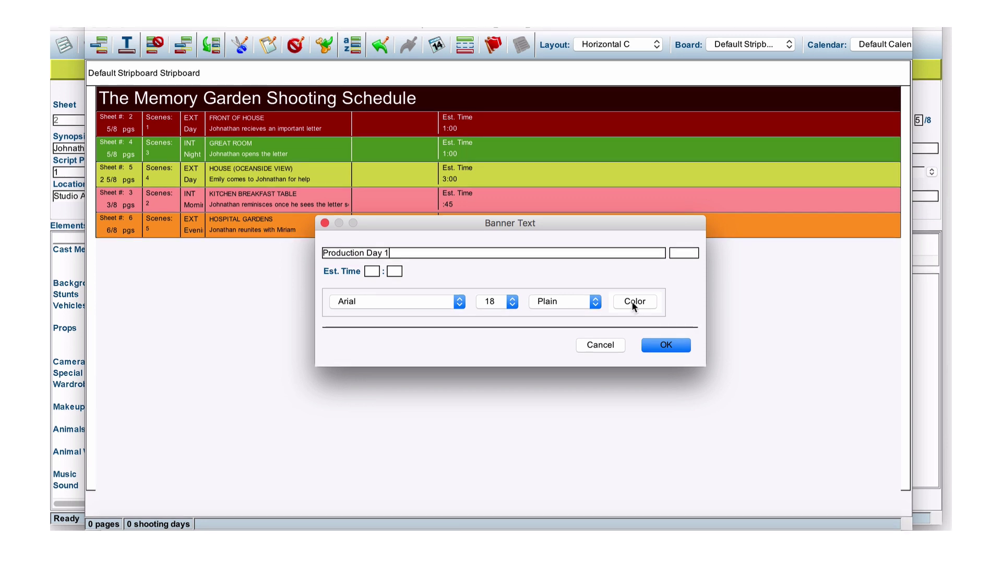
pyautogui.click(633, 304)
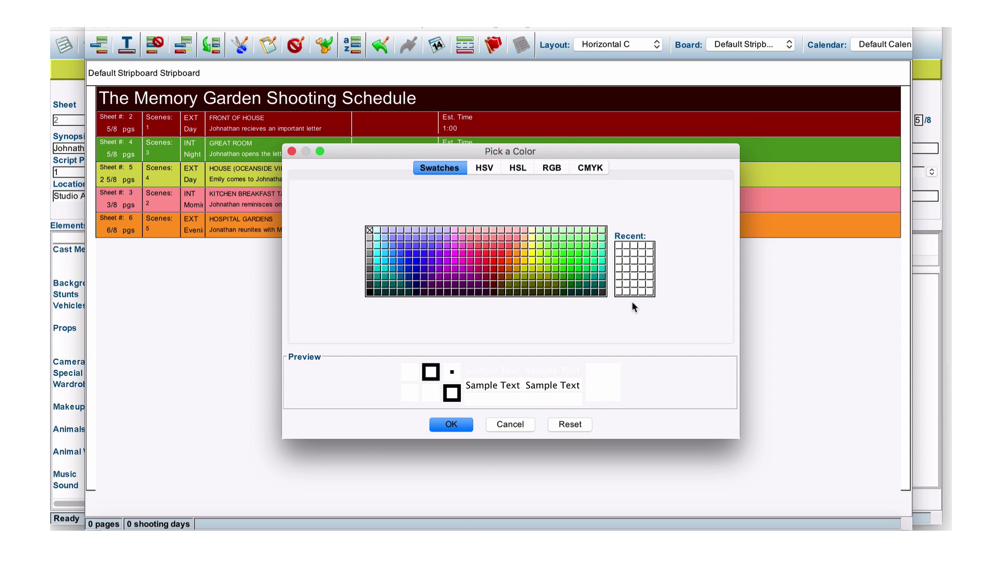
pyautogui.click(462, 254)
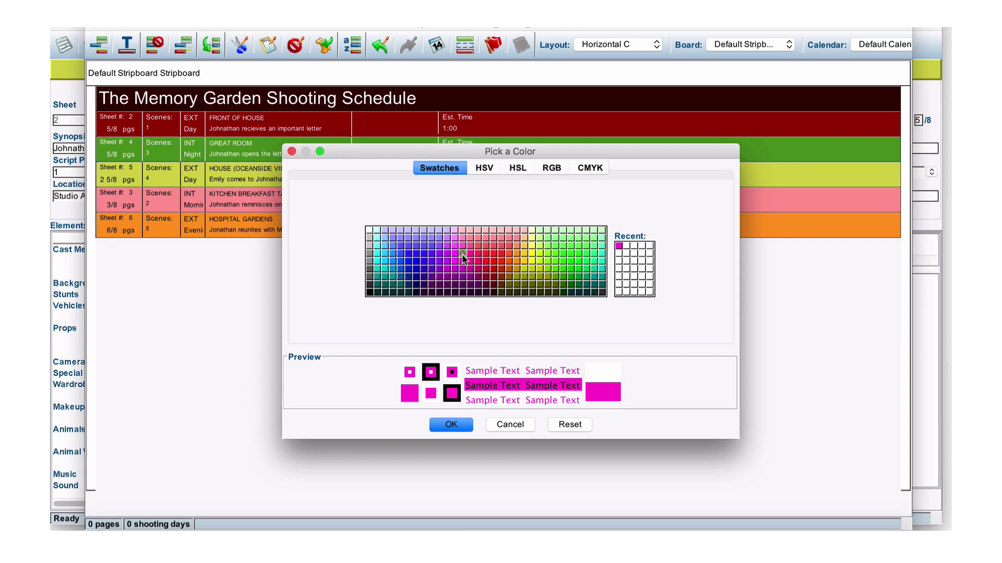
pyautogui.click(451, 425)
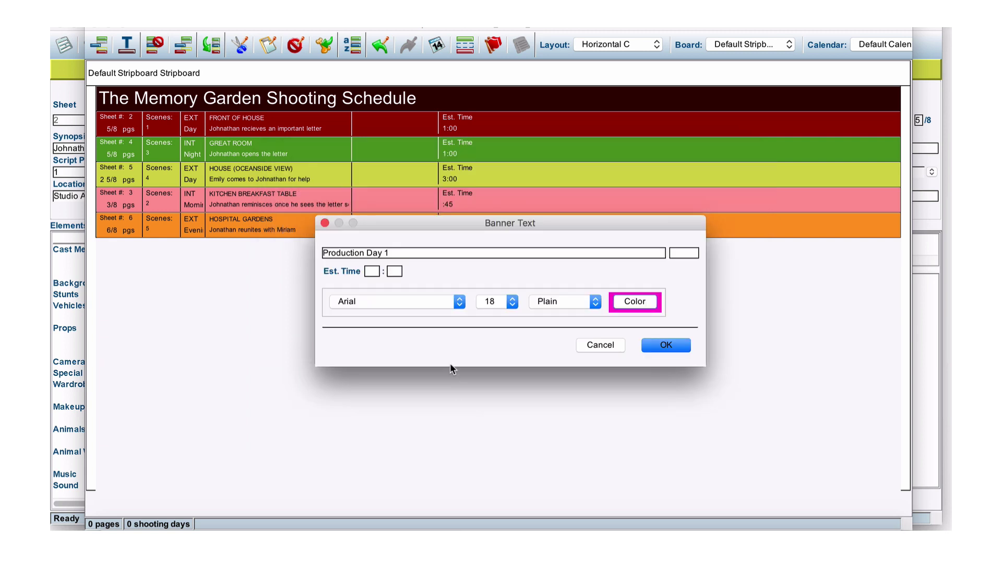
pyautogui.click(512, 308)
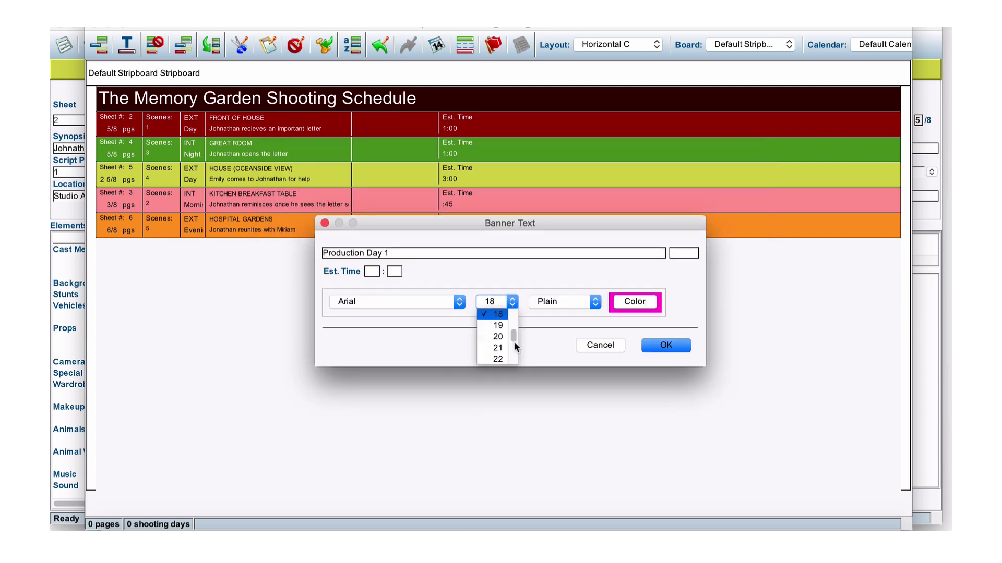
pyautogui.click(498, 359)
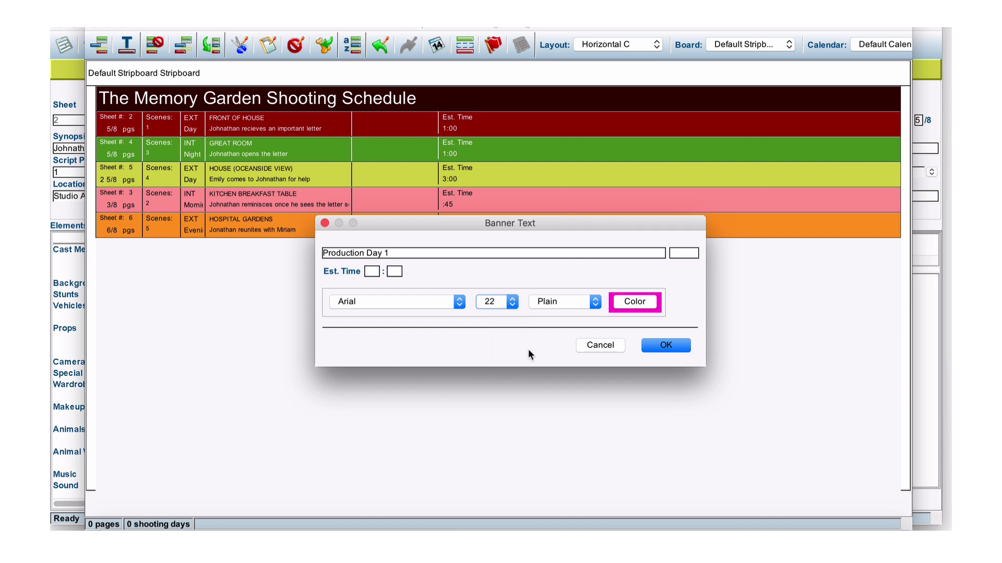
pyautogui.click(668, 347)
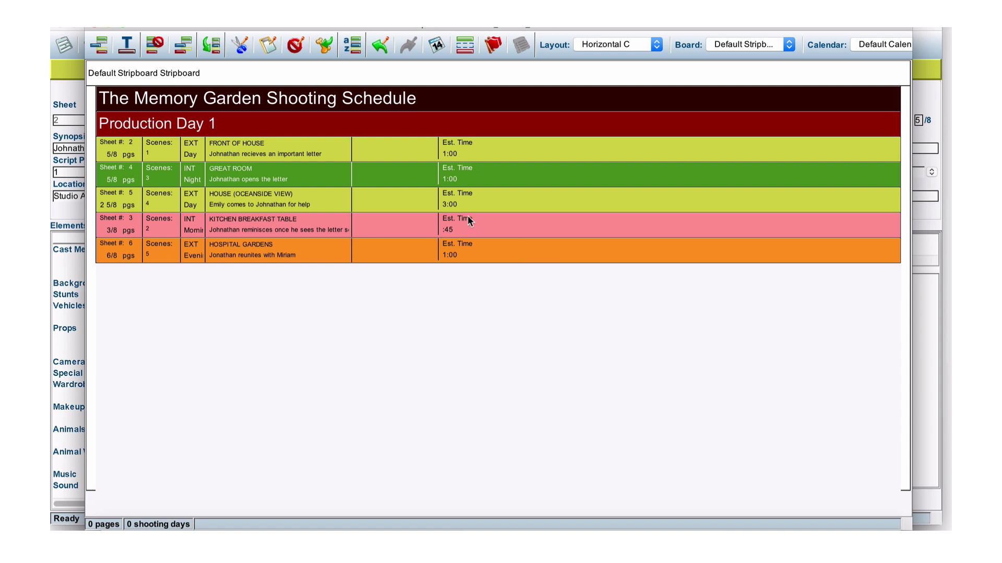
pyautogui.click(328, 174)
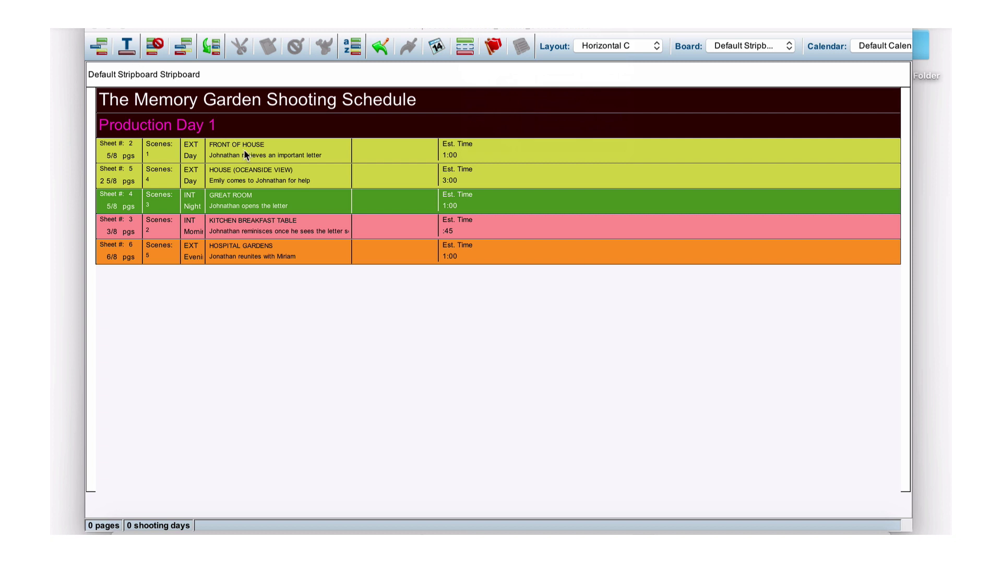
# With the FRONT OF HOUSE strip selected, start a new banner at that point.
pyautogui.click(328, 150)
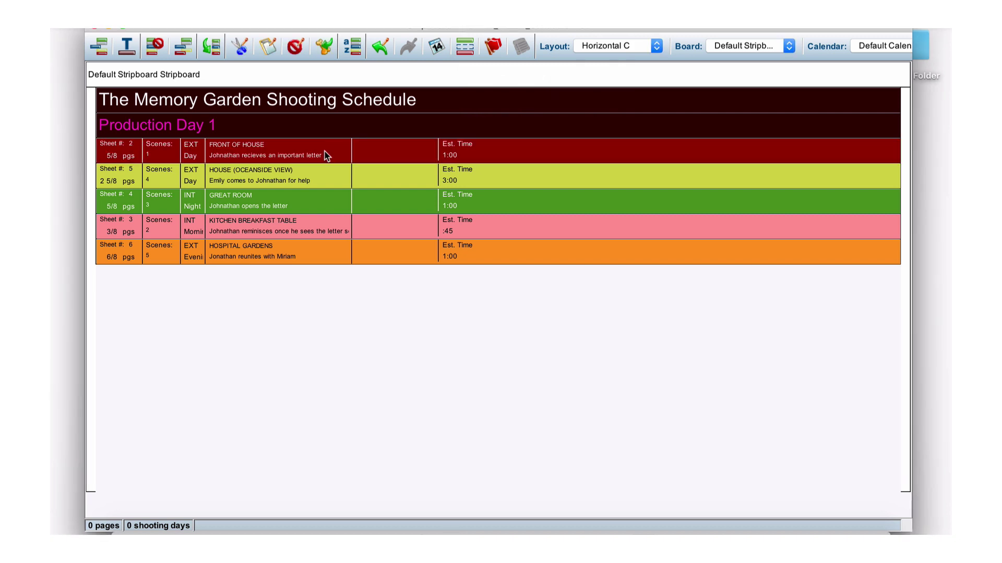
pyautogui.click(128, 48)
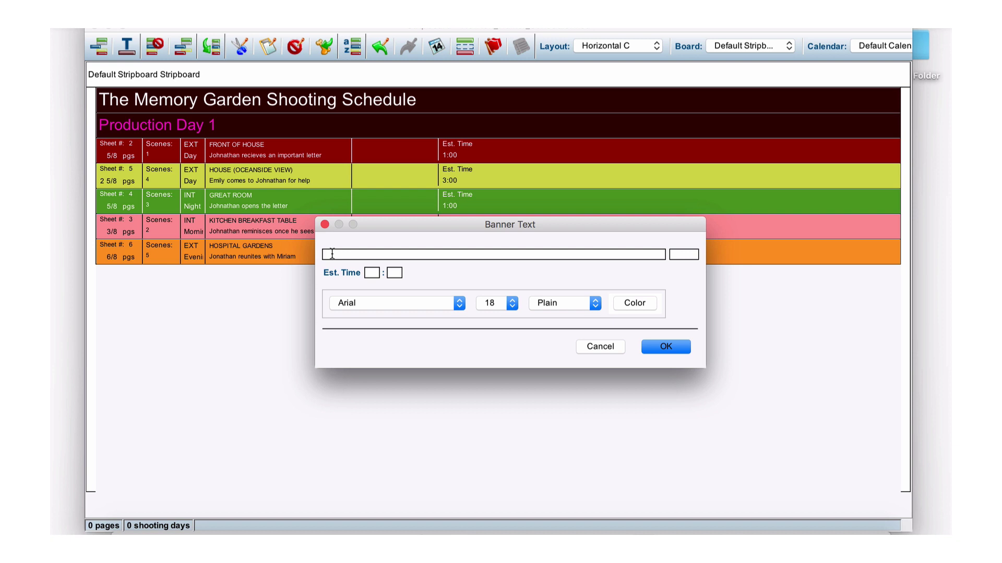
# Create the banner 'Equipment Setup & Breakfast 8:00 am - 10:00 am PST' with a 2:00 estimated time.
pyautogui.write('Equipment Setup &')
pyautogui.write('Breakfast 8:00 am -')
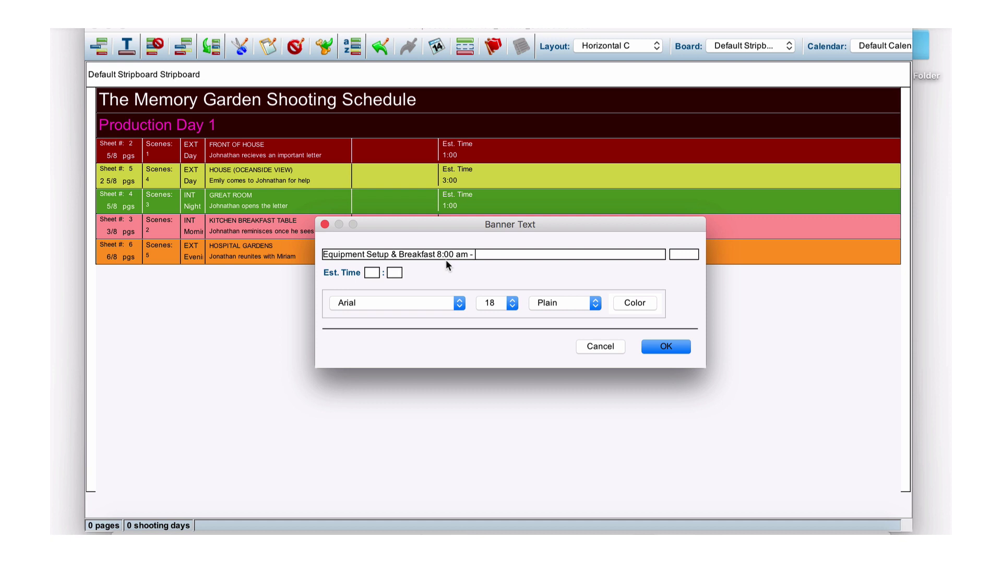
pyautogui.write('10:00')
pyautogui.write(' am')
pyautogui.write('PST')
pyautogui.write('2')
pyautogui.write('00')
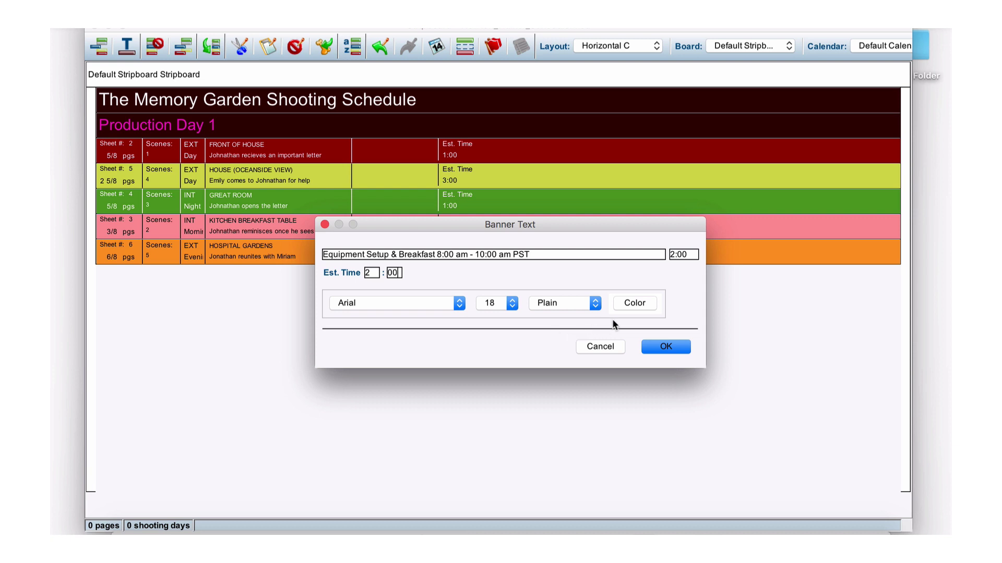
pyautogui.click(665, 346)
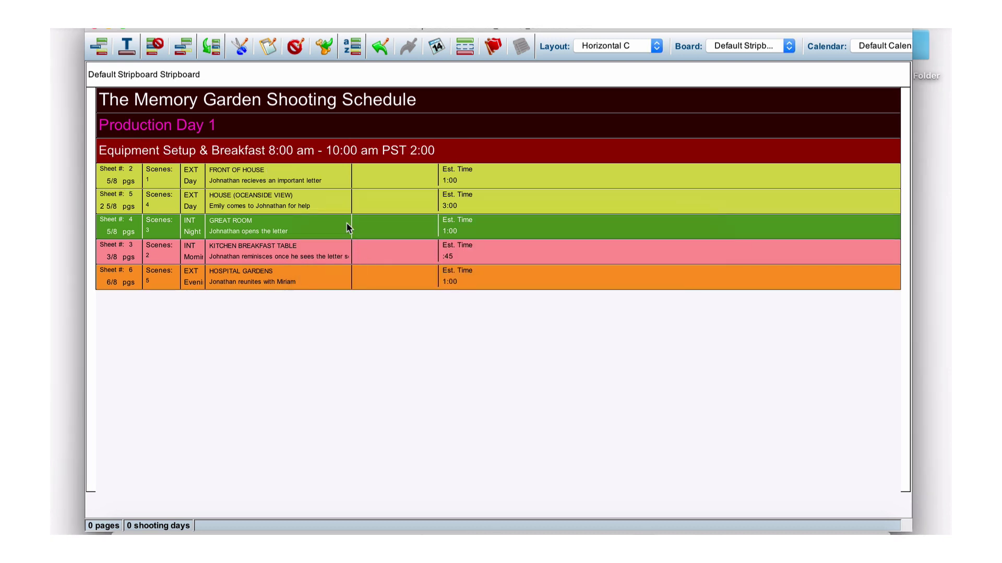
# Select the FRONT OF HOUSE strip beneath the new Equipment Setup banner.
pyautogui.click(339, 183)
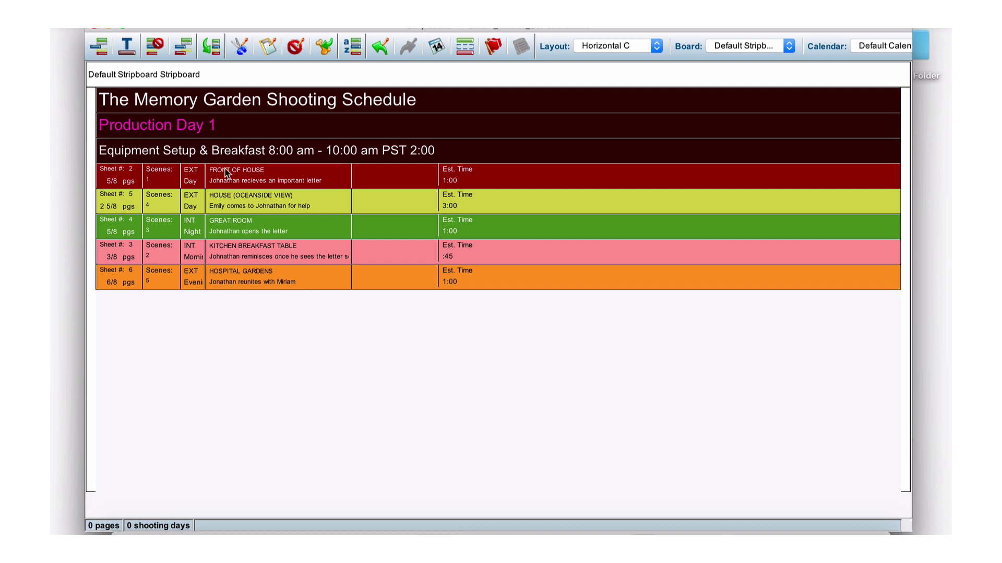